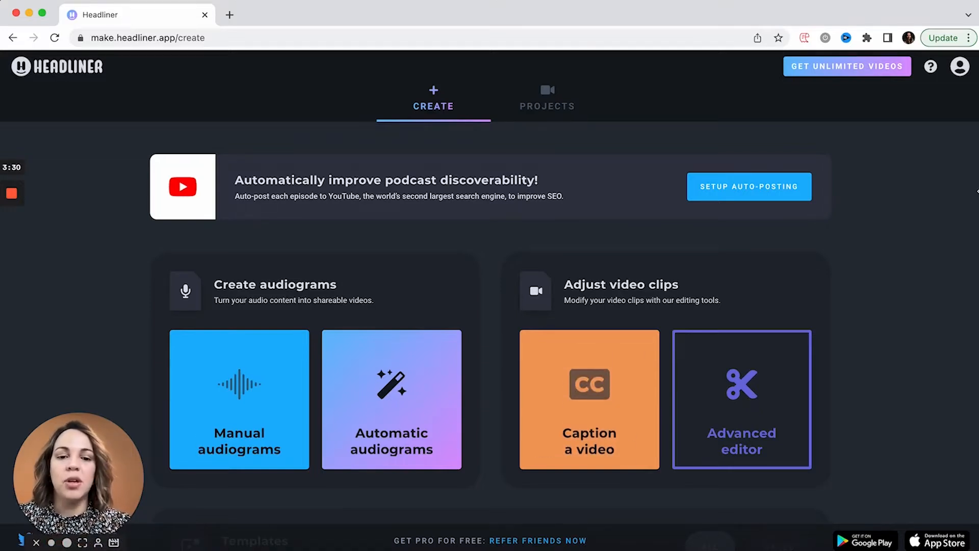
Start a video captioning project in portrait aspect ratio and choose Demo video for headliner ENG.MOV as the source video
left_click(596, 398)
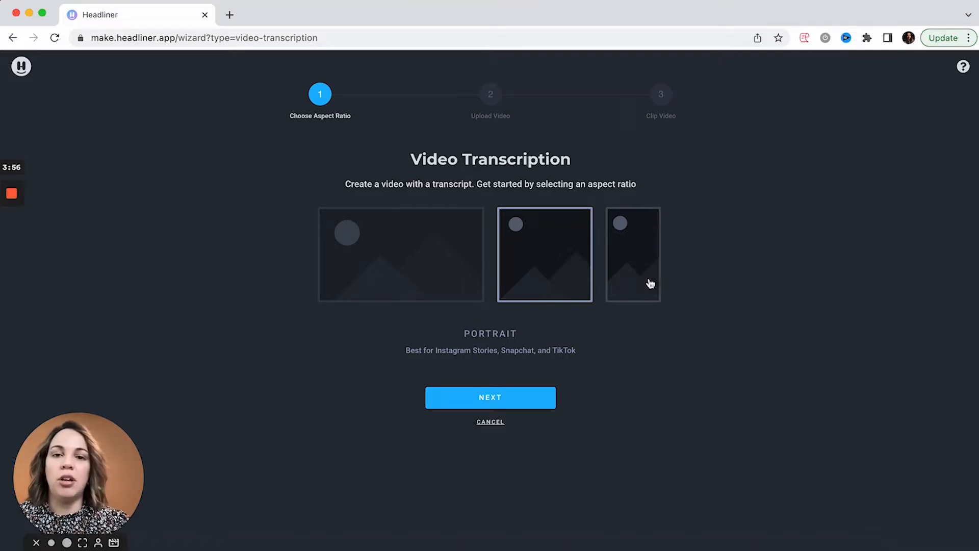
left_click(633, 255)
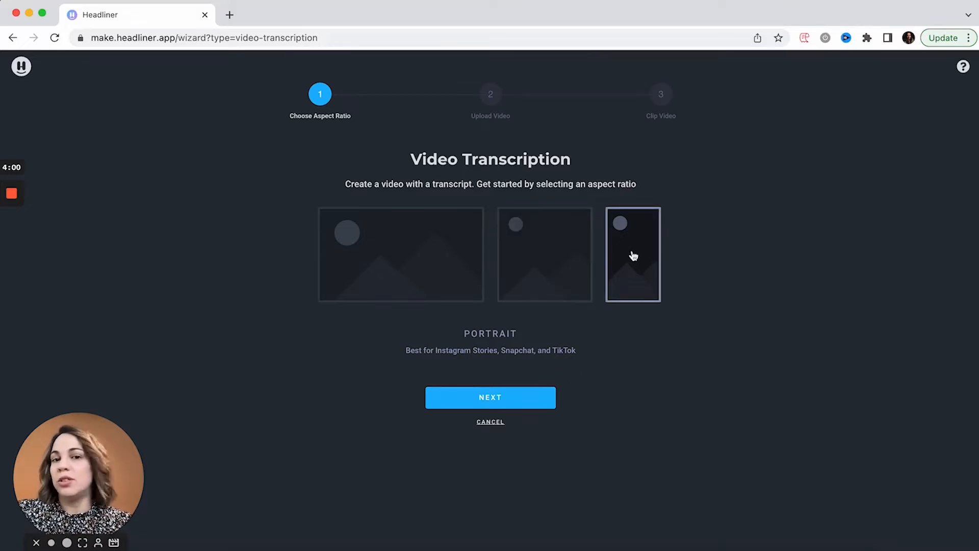
left_click(512, 403)
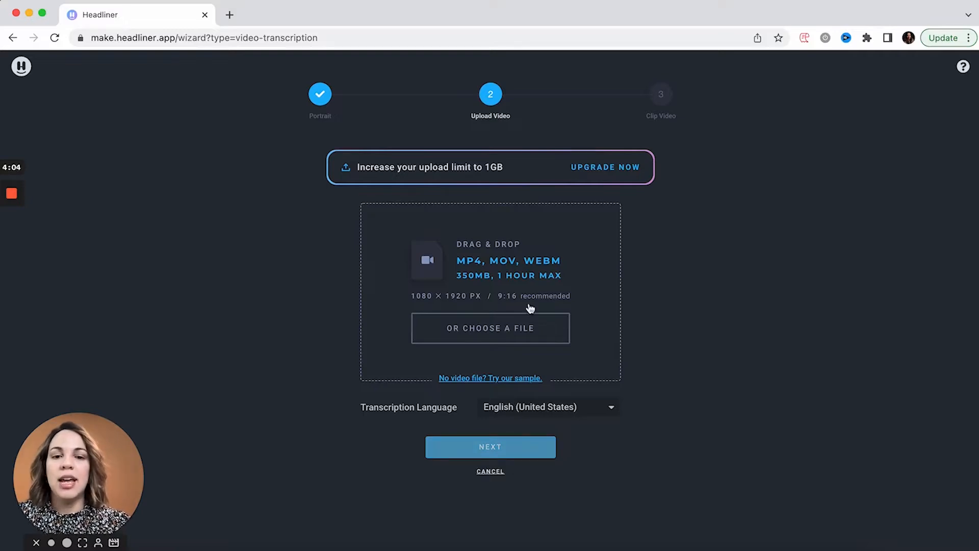
left_click(494, 332)
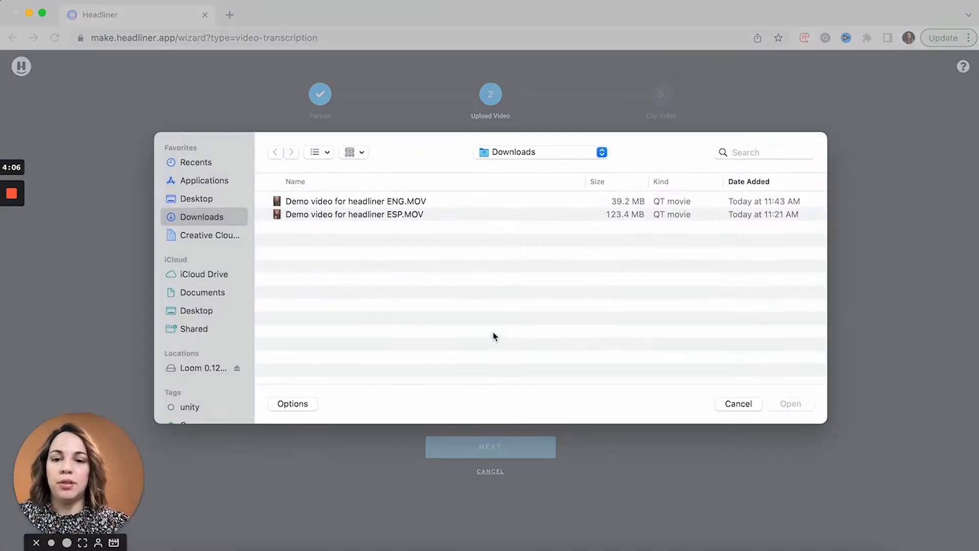
left_click(332, 204)
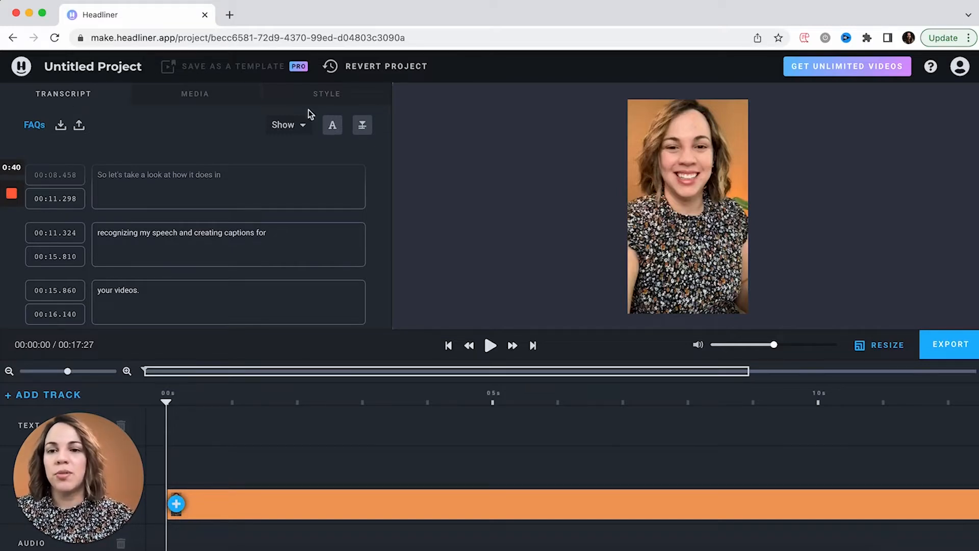
Add a progress animation to the video in the Bar style and set its size to Small
left_click(209, 98)
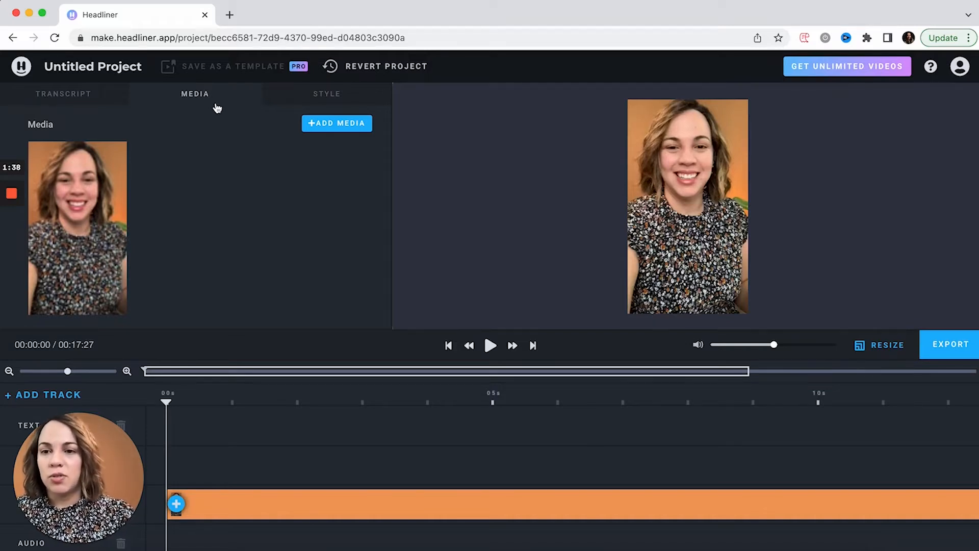
left_click(340, 96)
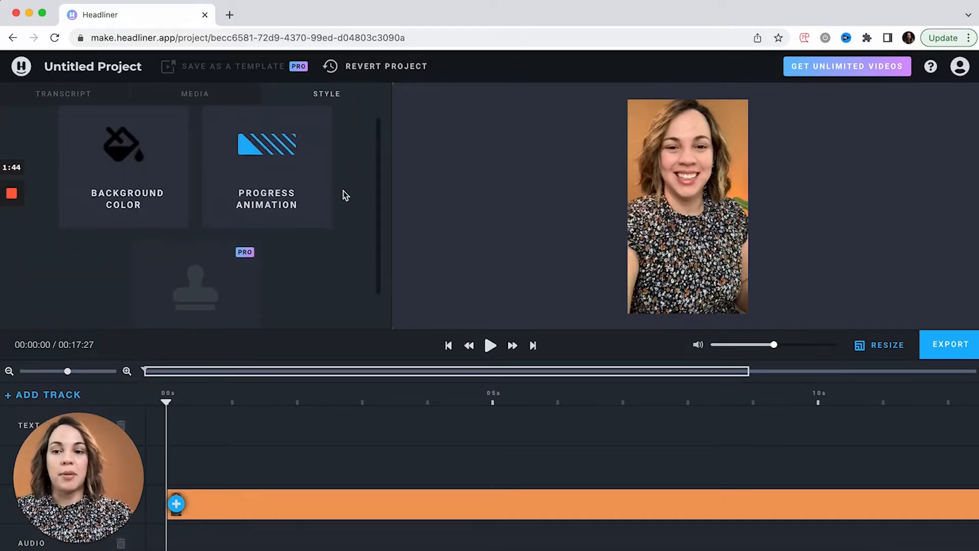
scroll(341, 190, "down", 1)
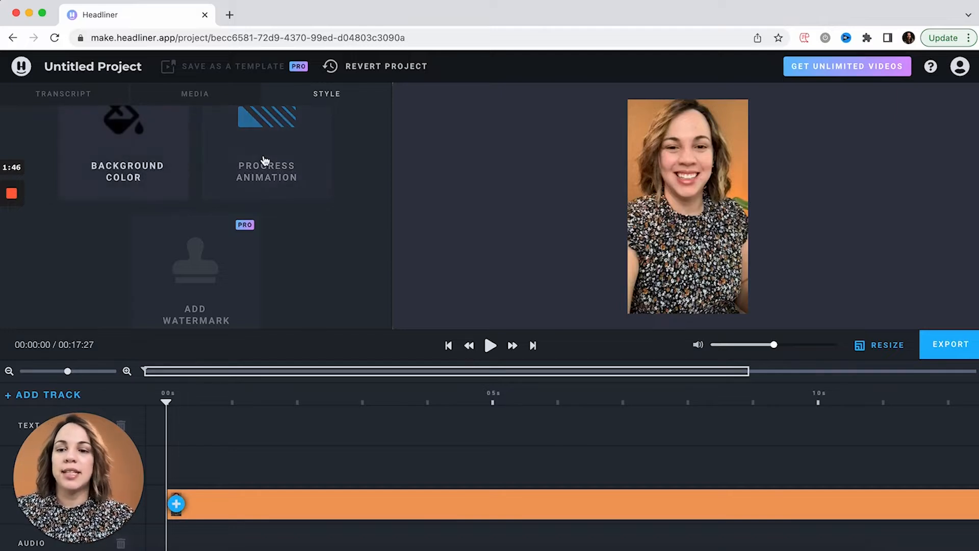
scroll(264, 161, "down", 1)
scroll(202, 285, "up", 1)
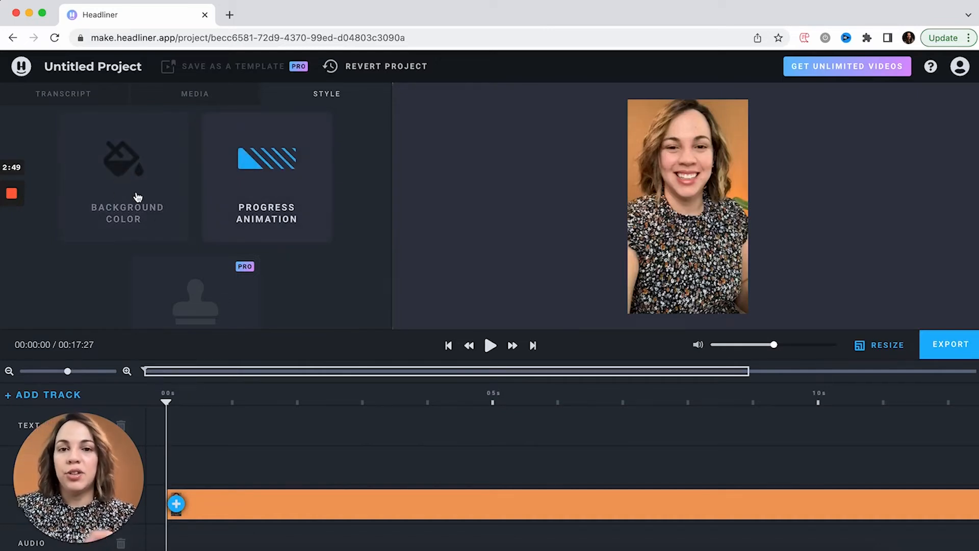
left_click(267, 176)
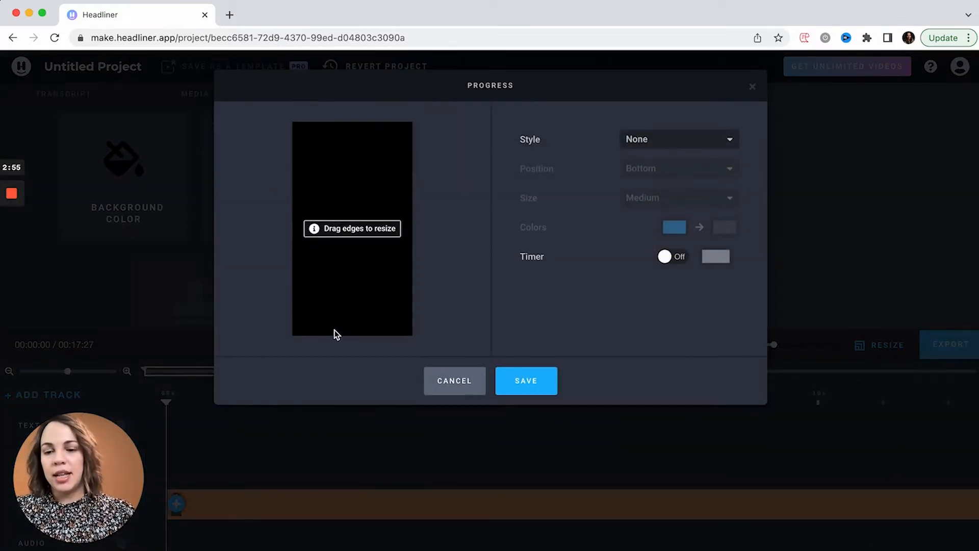
left_click(731, 141)
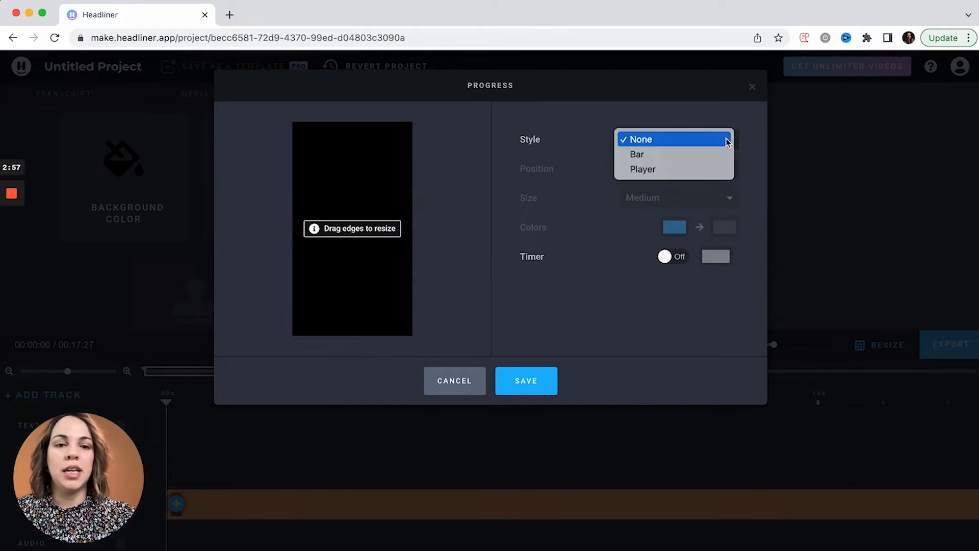
left_click(675, 155)
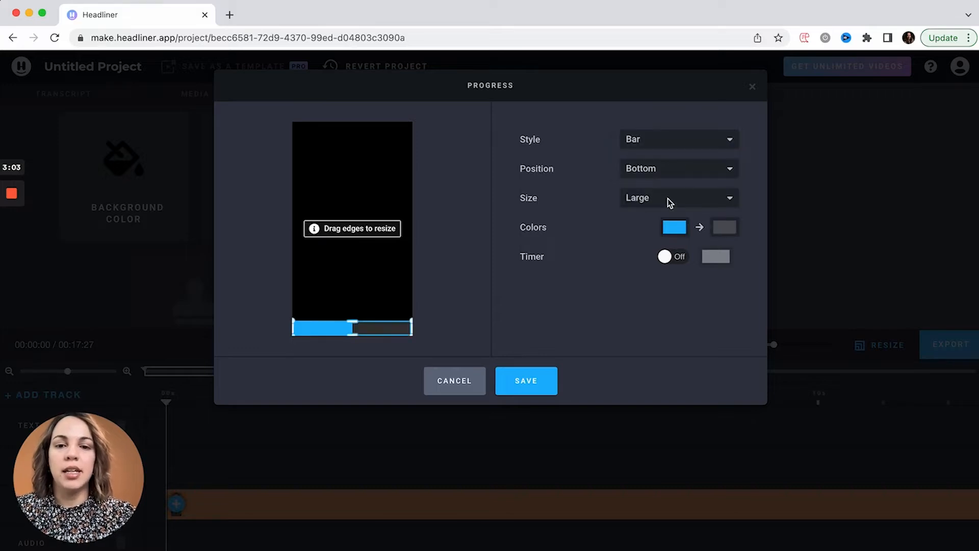
left_click(654, 203)
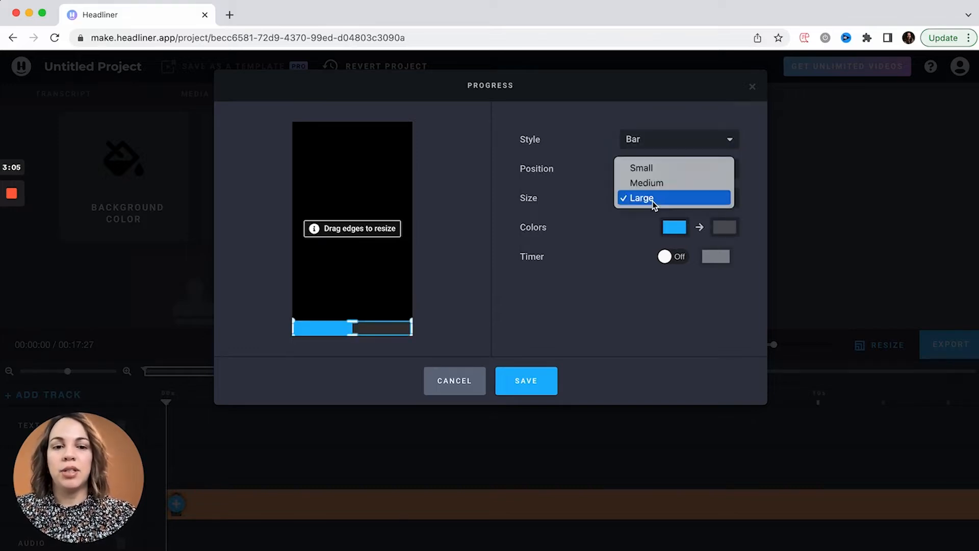
left_click(641, 168)
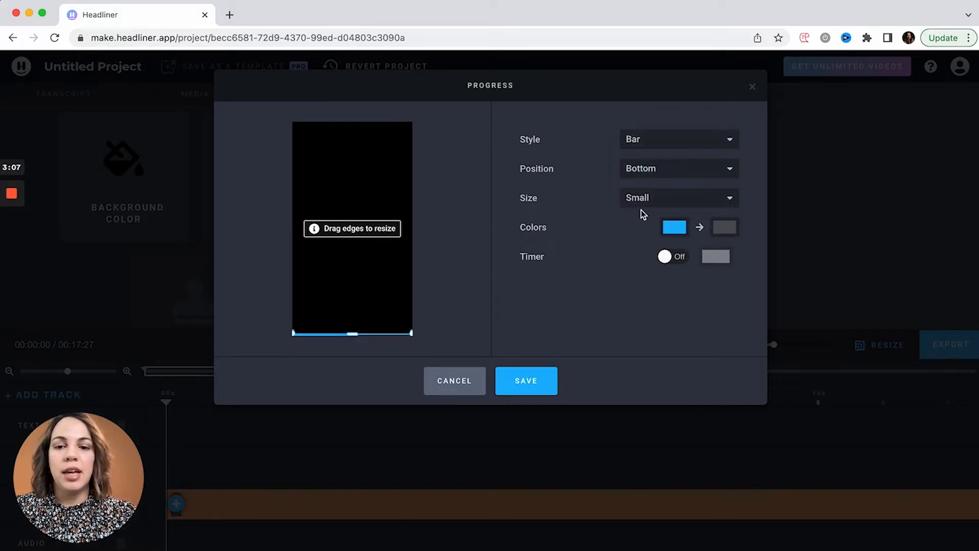
Set the progress bar's first color to semi-transparent black and its second color to tan, and save the animation
left_click(678, 227)
left_click(688, 413)
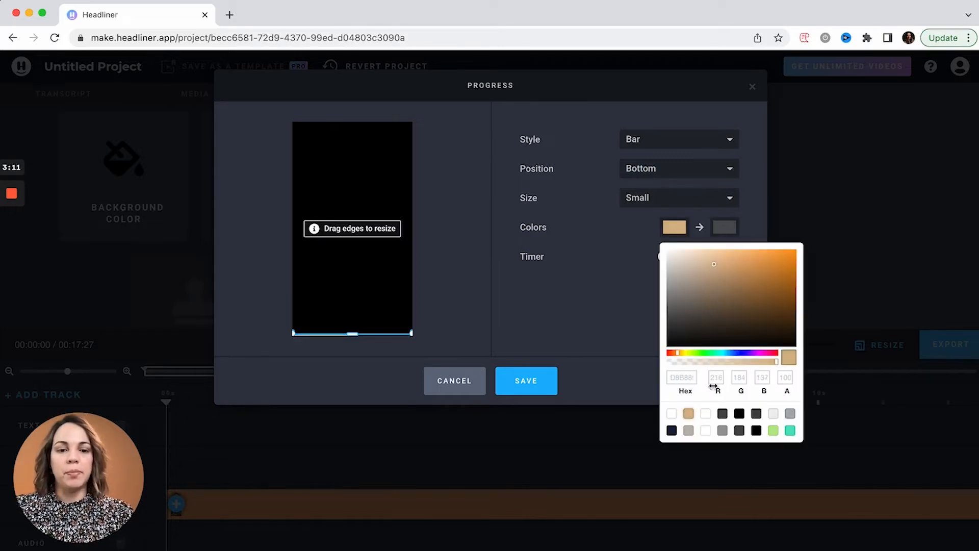
left_click(757, 414)
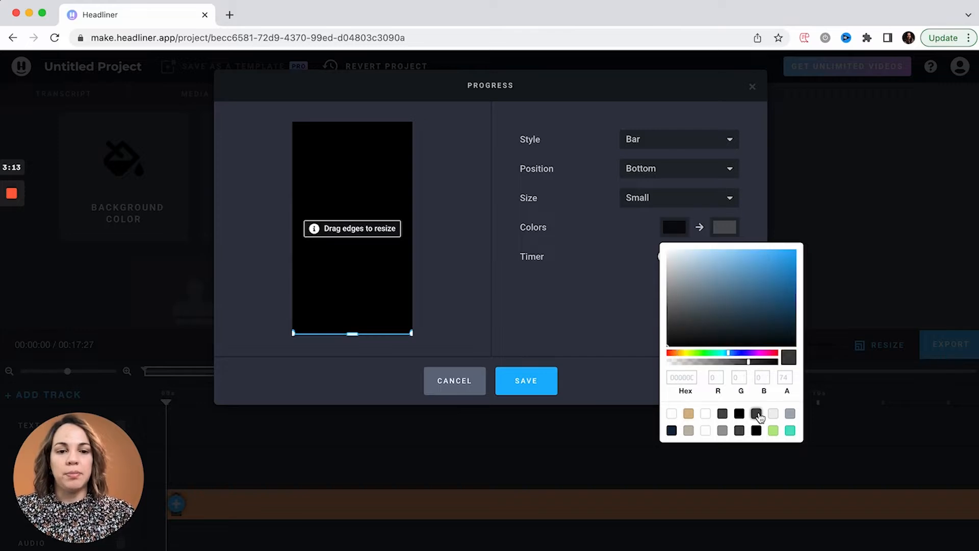
left_click(727, 227)
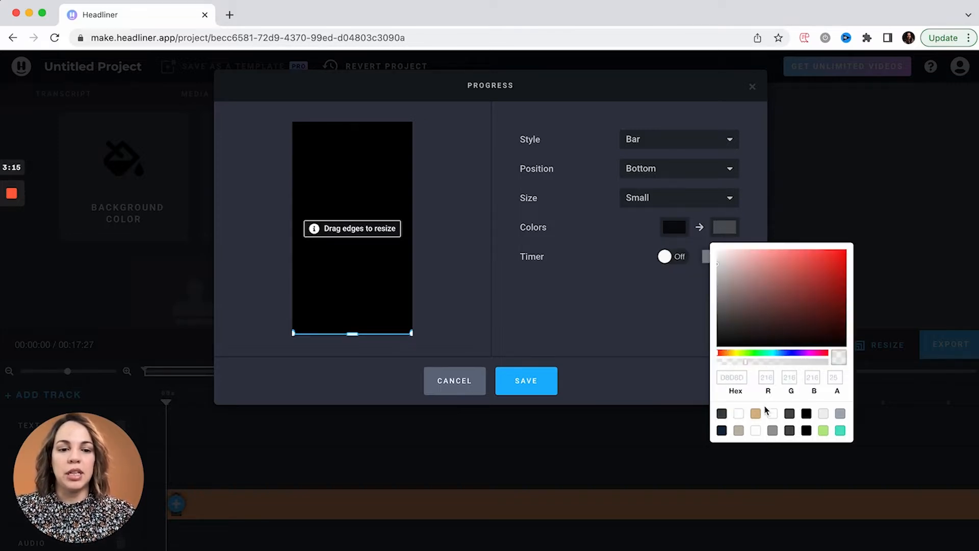
left_click(756, 413)
left_click(639, 345)
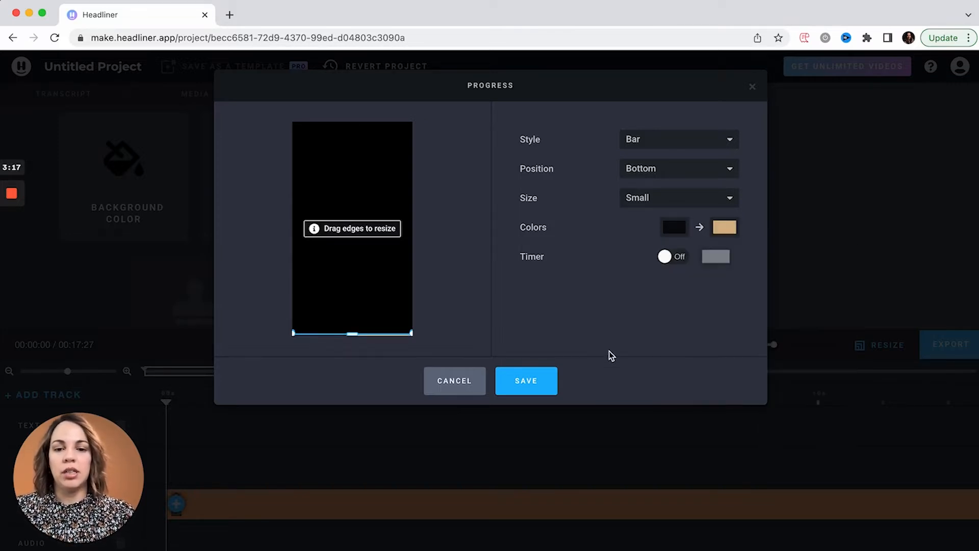
left_click(521, 381)
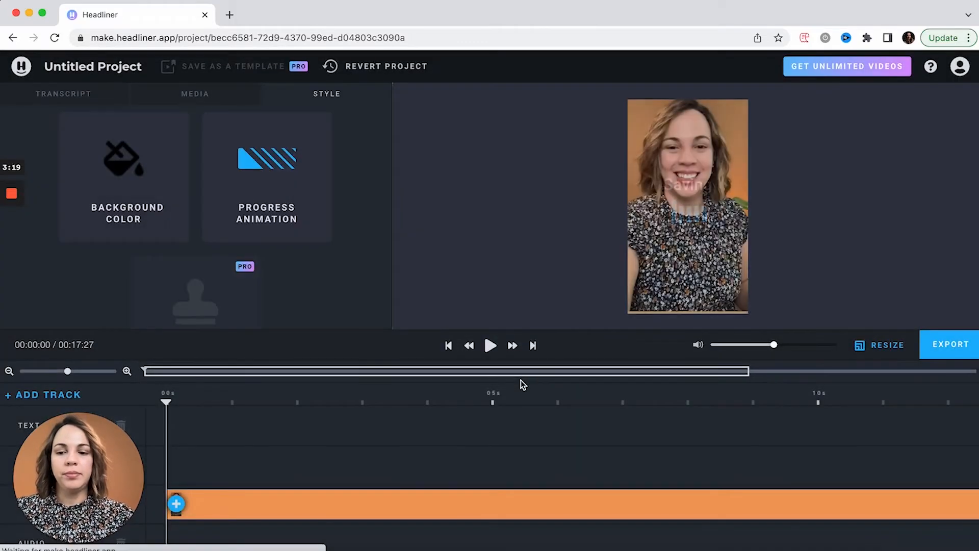
Play a short preview of the progress bar and review its color and timer settings
left_click(497, 345)
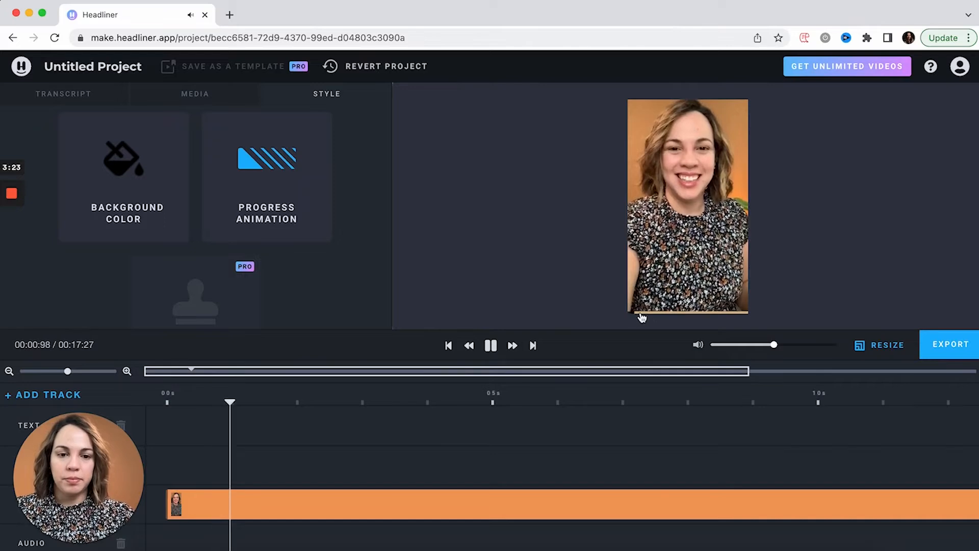
left_click(493, 350)
left_click(266, 176)
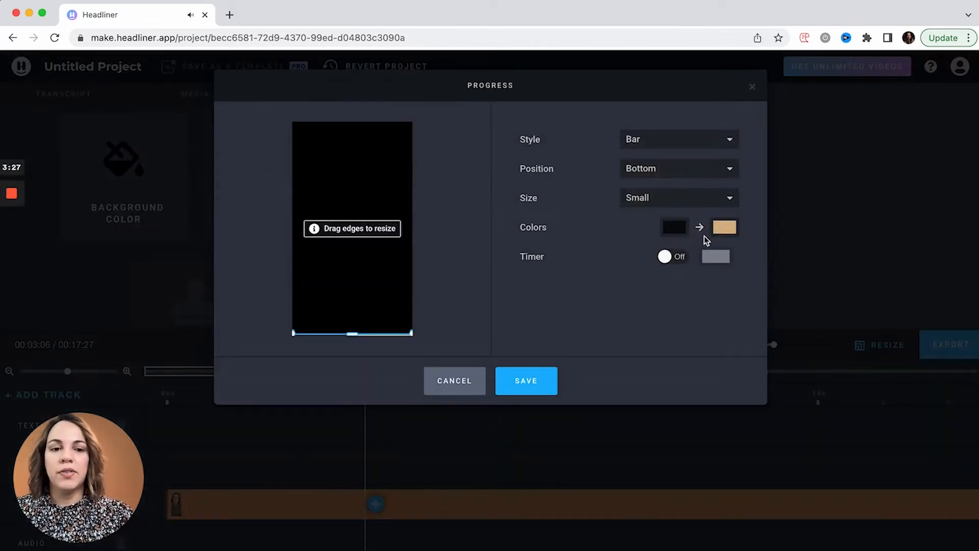
left_click(730, 230)
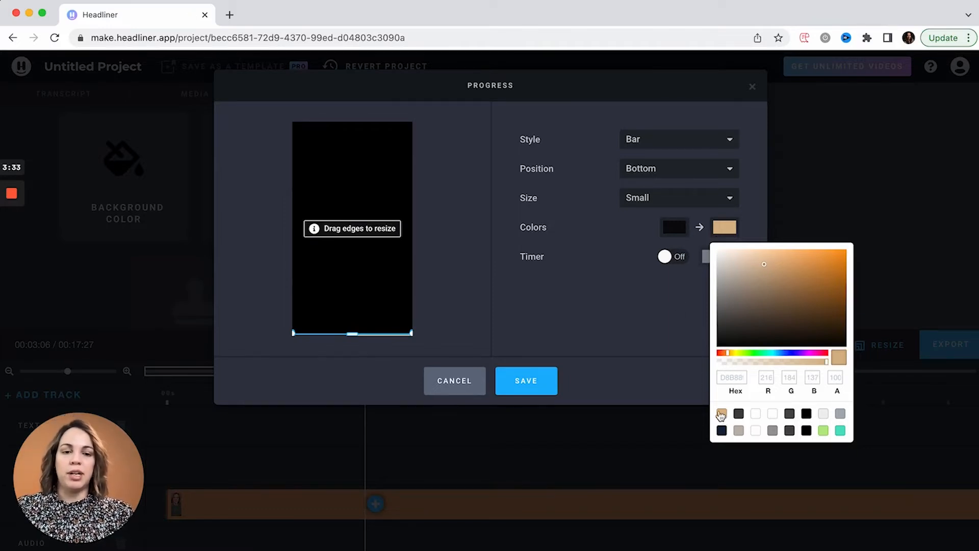
left_click(623, 280)
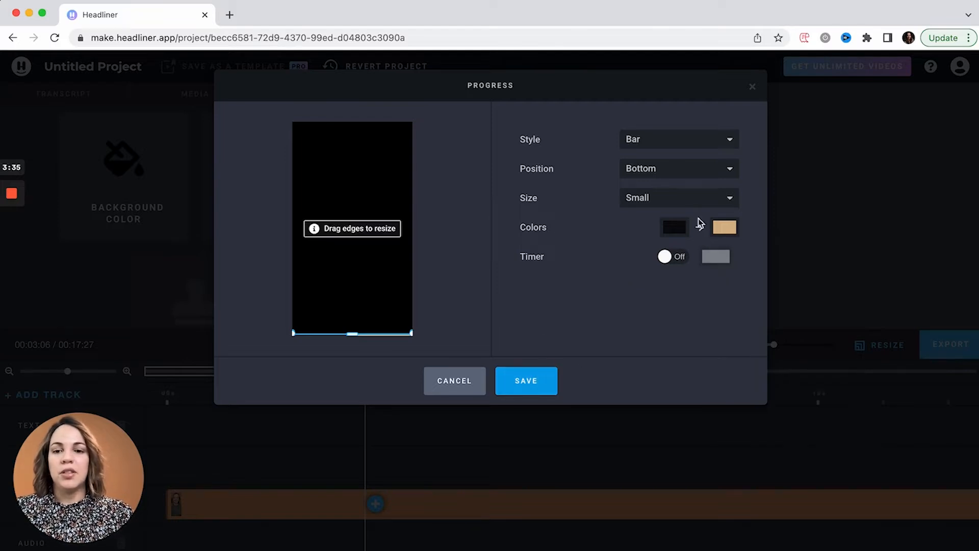
left_click(673, 258)
left_click(671, 257)
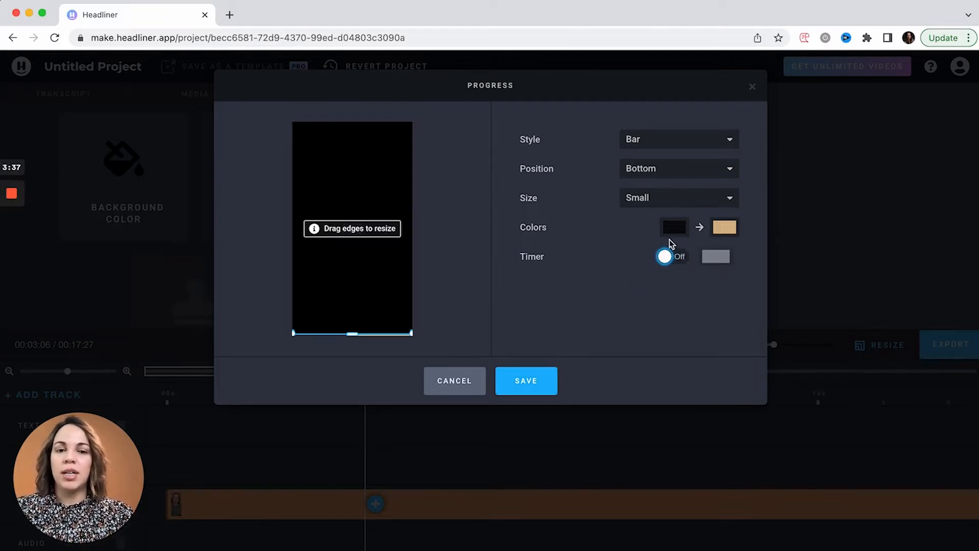
left_click(525, 390)
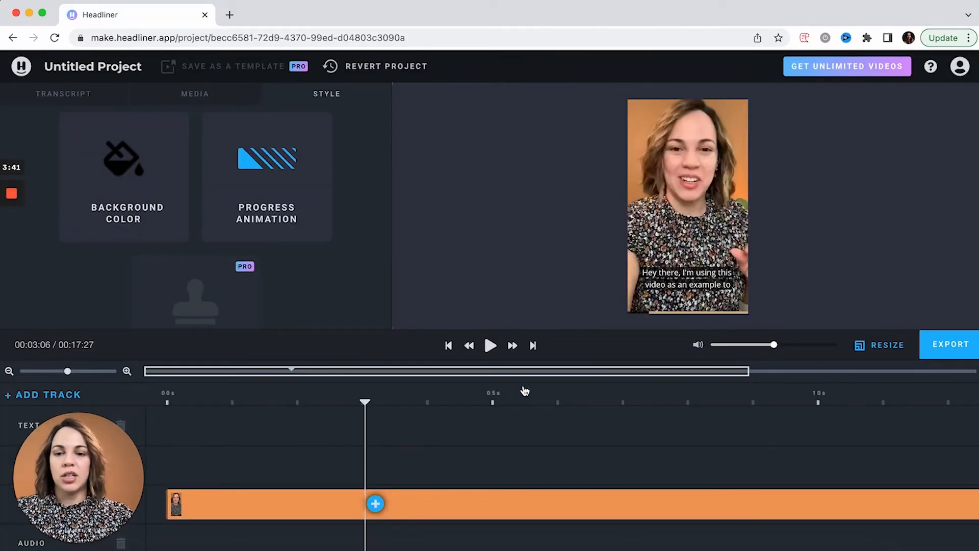
Reposition the caption text box higher in the frame, horizontally centered and about two-thirds of the way down
left_click(84, 95)
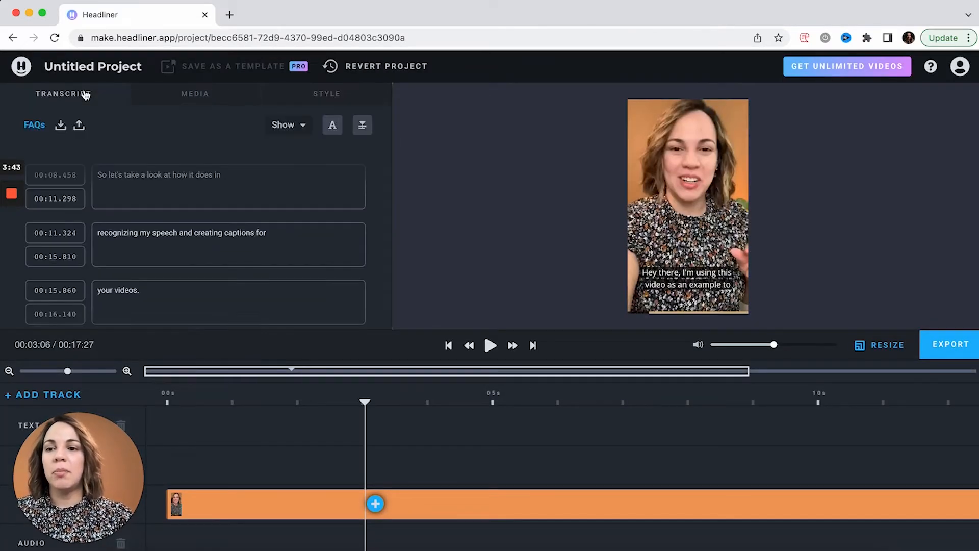
left_click(333, 127)
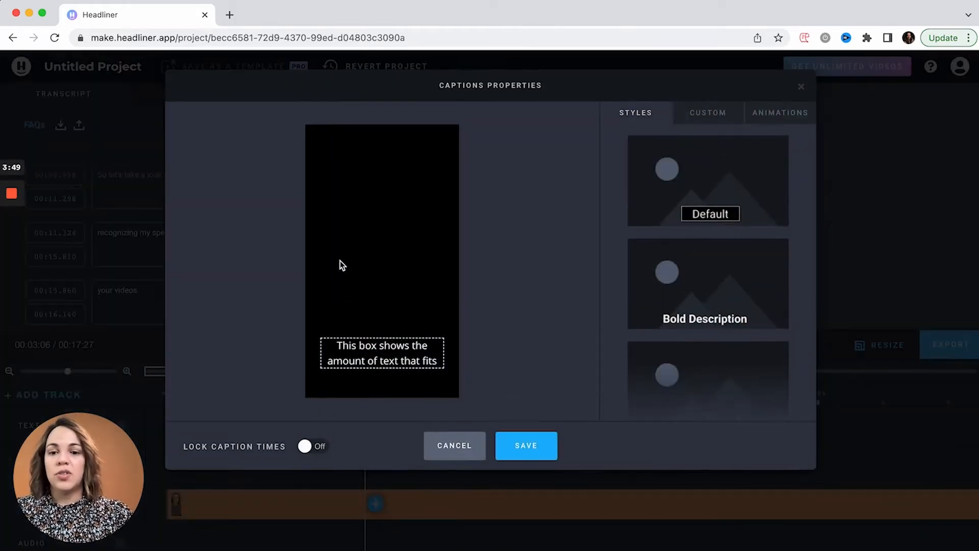
left_click_drag(382, 348, 379, 312)
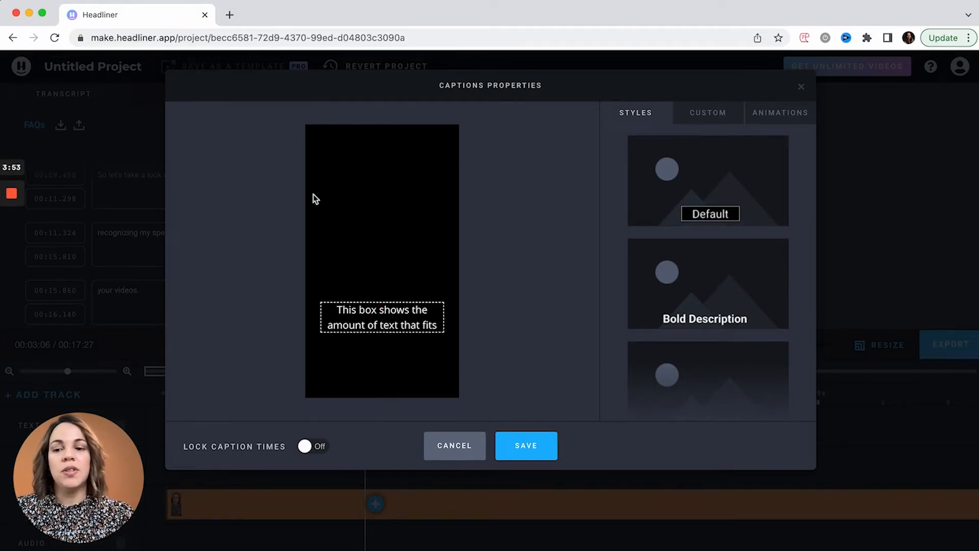
mouse_move(388, 322)
left_mouse_down()
mouse_move(386, 348)
mouse_move(383, 280)
mouse_move(385, 324)
left_mouse_up()
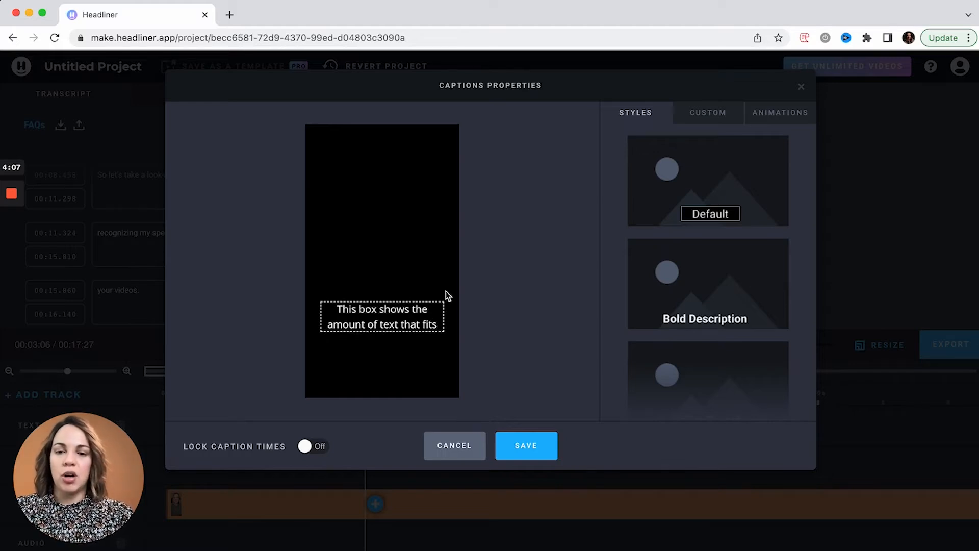
mouse_move(389, 318)
left_mouse_down()
mouse_move(391, 284)
mouse_move(386, 330)
left_mouse_up()
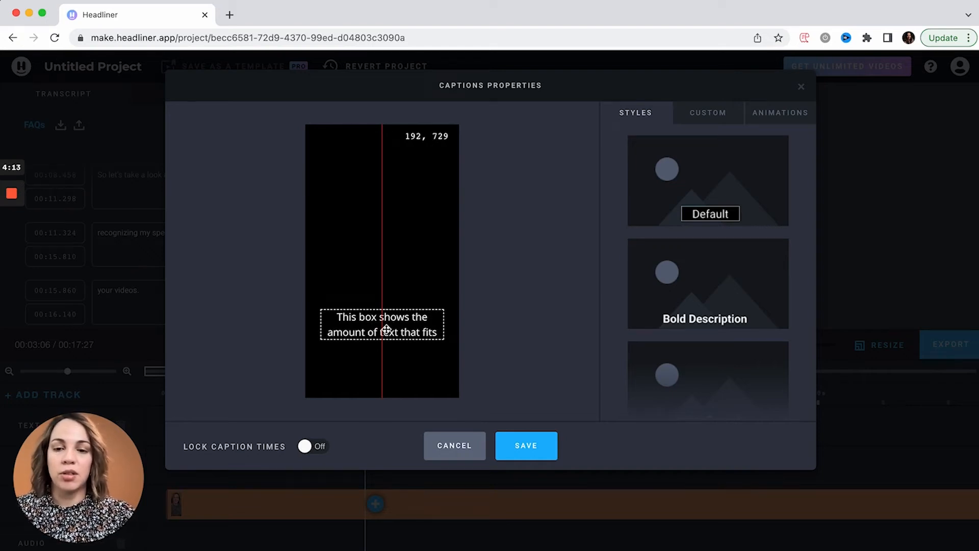
left_click_drag(386, 327, 386, 323)
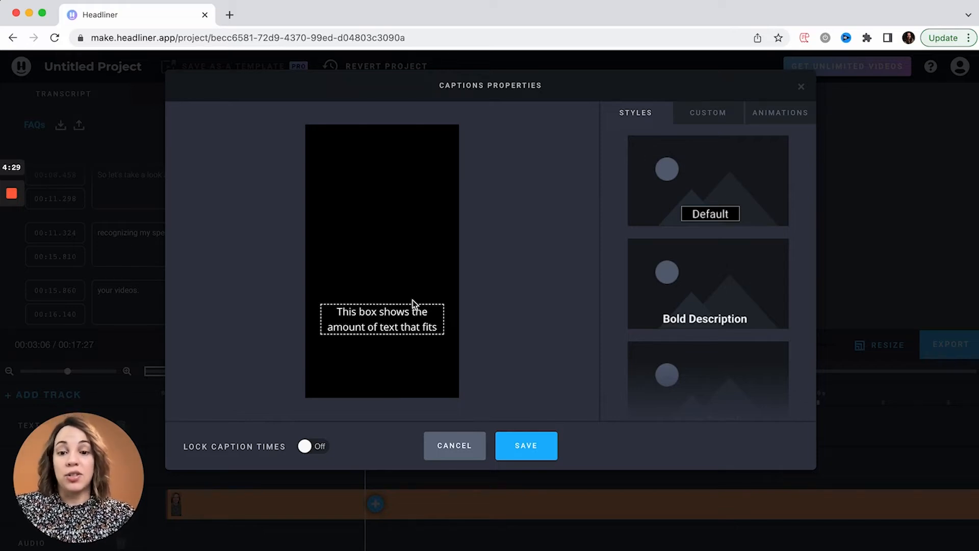
left_click_drag(379, 313, 379, 307)
Browse the preset caption styles available for the video
scroll(711, 276, "down", 3)
scroll(711, 275, "down", 15)
scroll(711, 275, "down", 3)
scroll(711, 275, "up", 20)
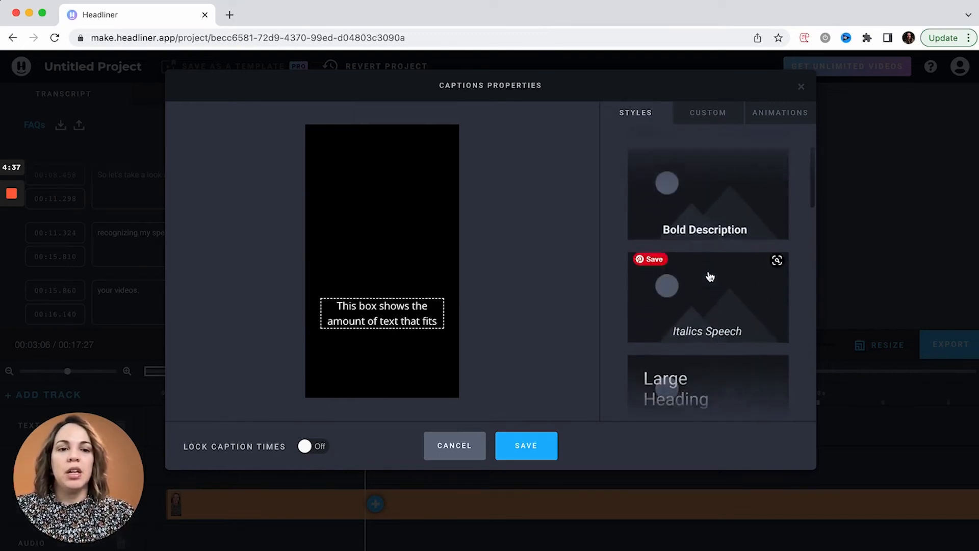
scroll(710, 277, "up", 2)
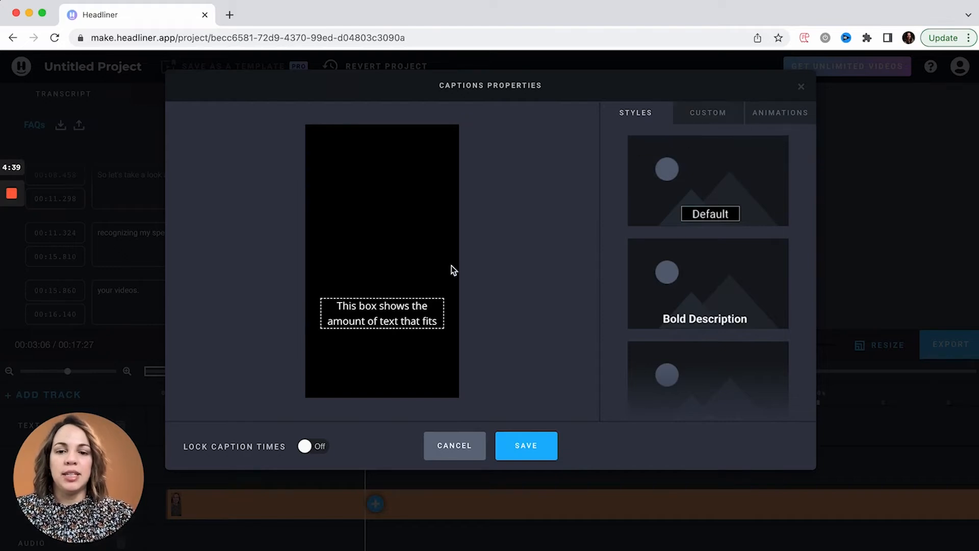
Set the caption font to Montserrat and the caption background color to tan
left_click(712, 116)
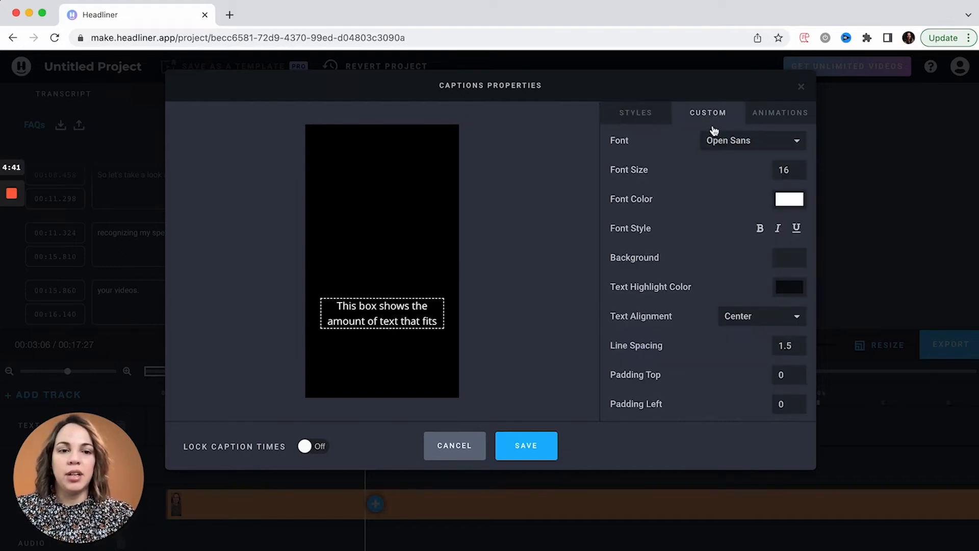
left_click(773, 147)
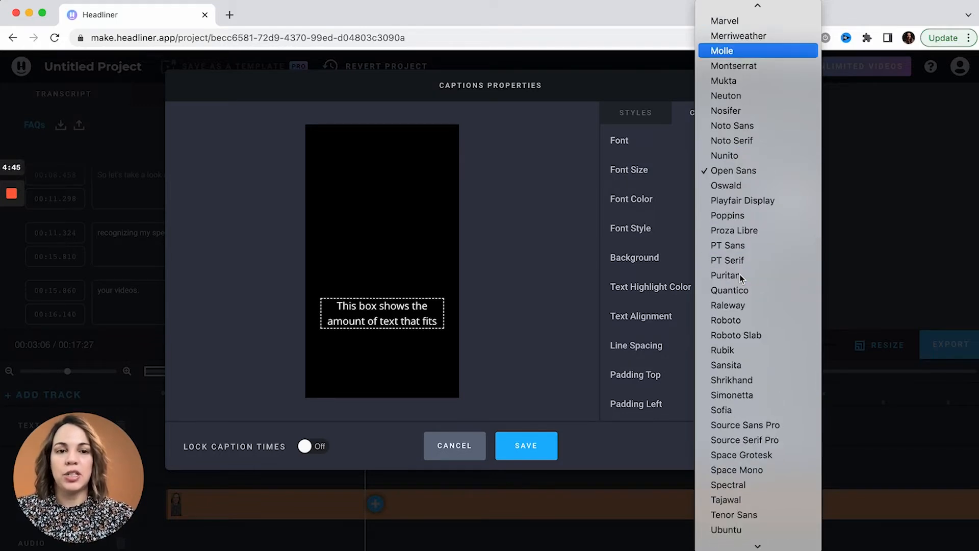
left_click(742, 67)
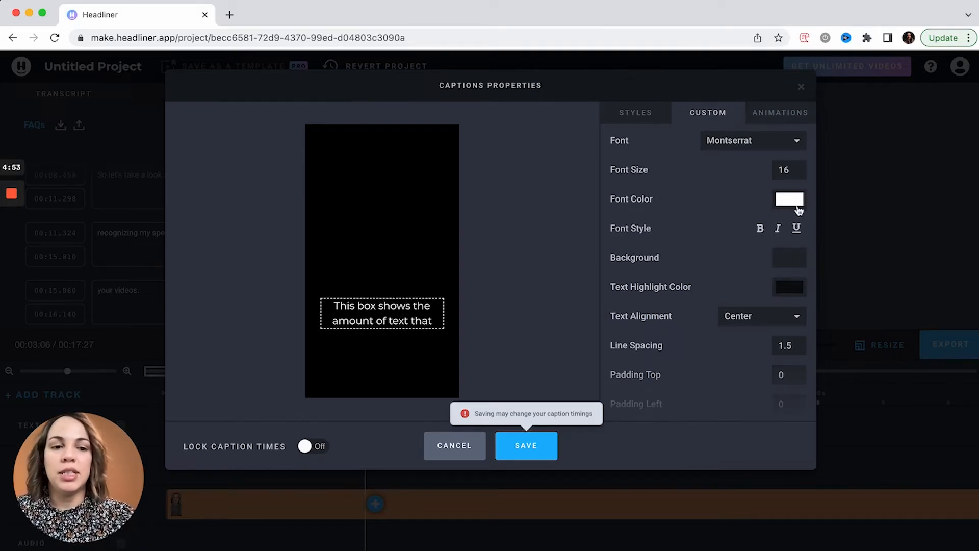
left_click(789, 265)
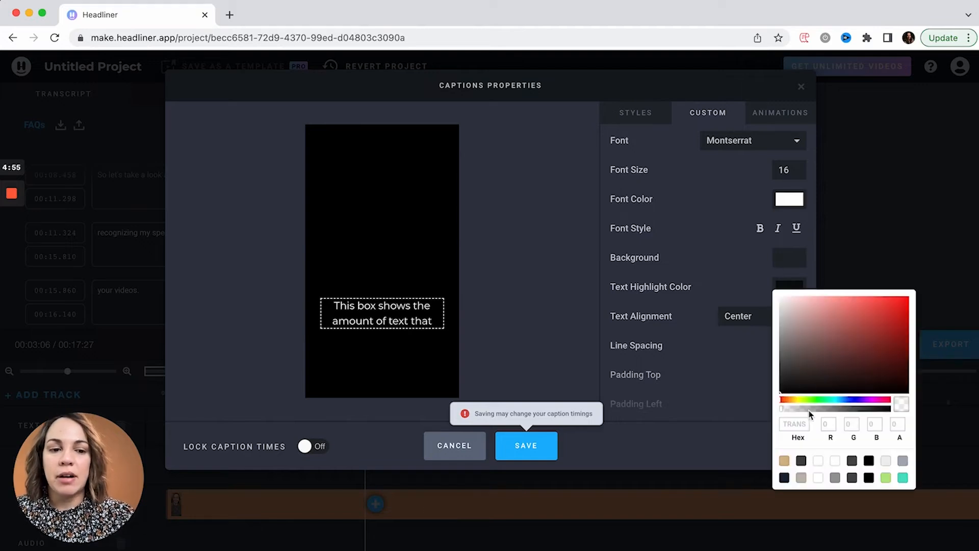
left_click(785, 462)
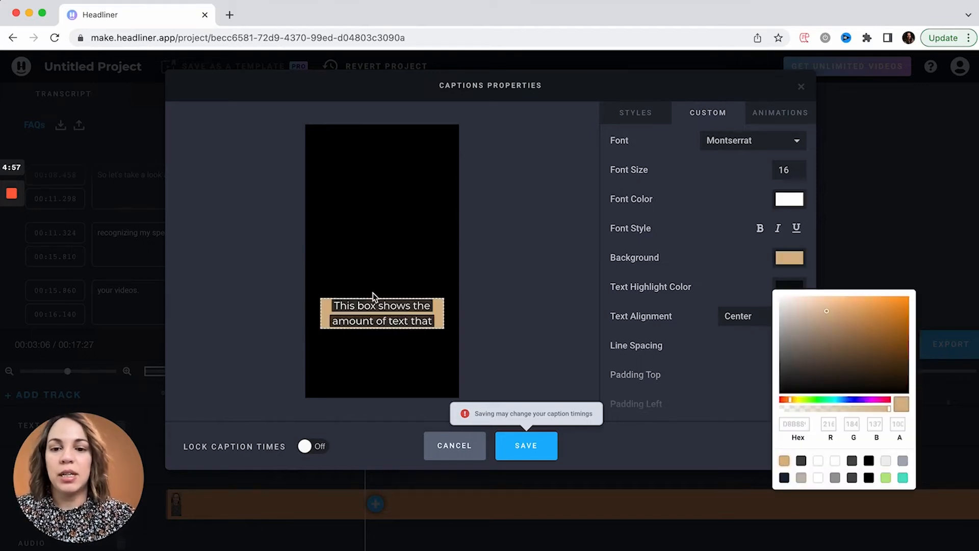
left_click(728, 283)
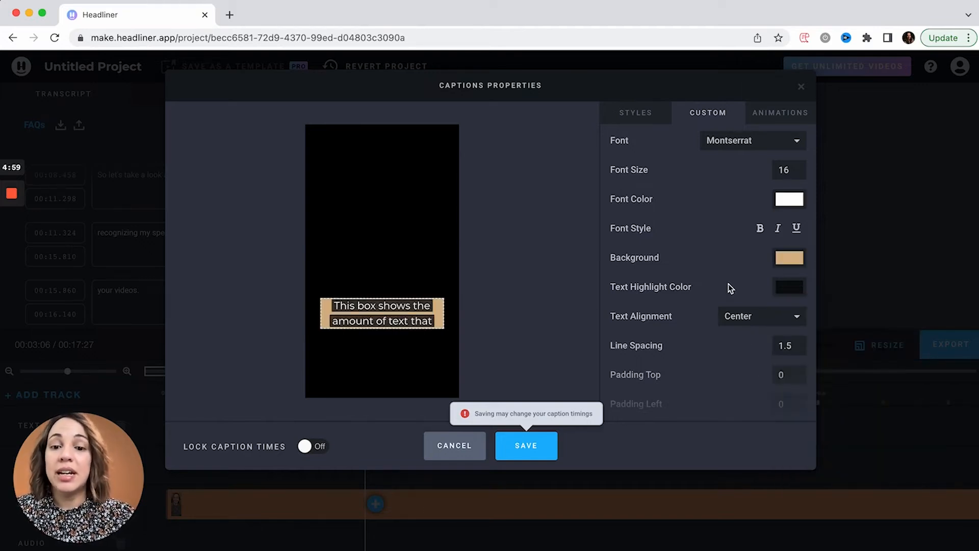
Make the caption's text highlight color fully transparent and set the caption text to bold
left_click(790, 288)
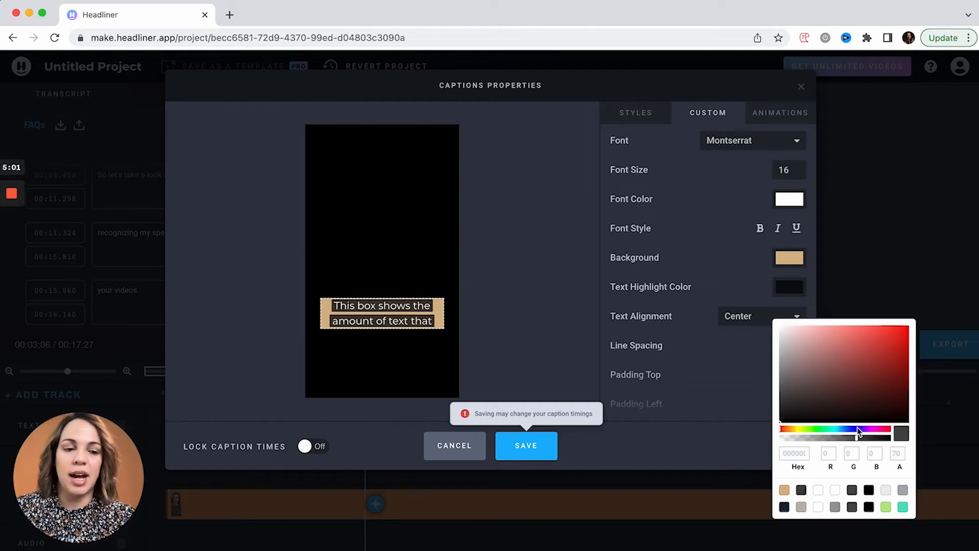
left_click_drag(858, 437, 776, 442)
scroll(777, 442, "down", 4)
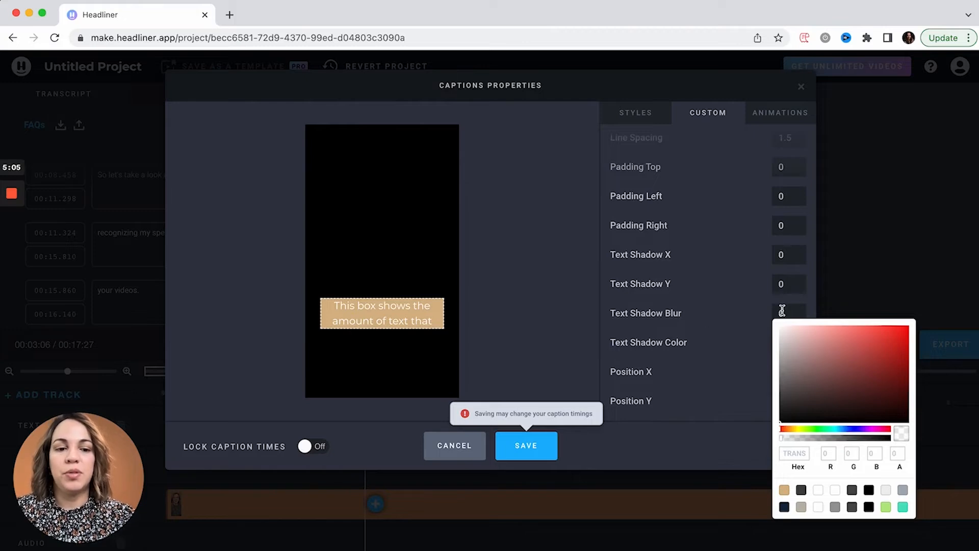
scroll(748, 248, "up", 2)
scroll(749, 247, "up", 5)
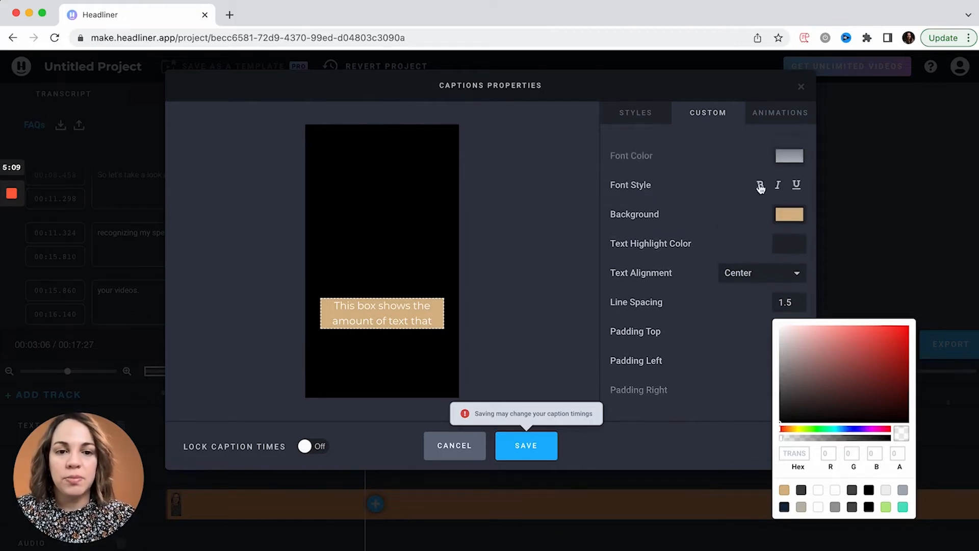
left_click(760, 185)
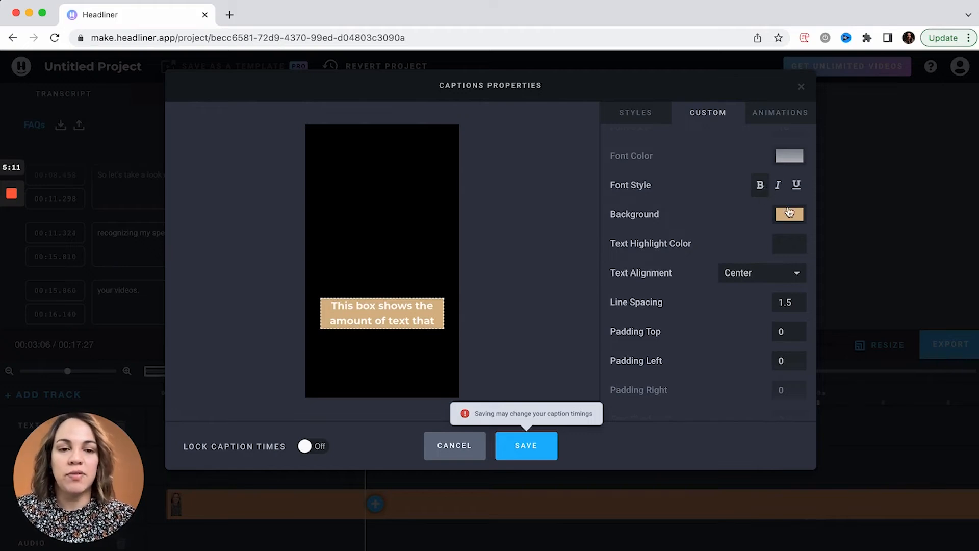
Try left and right alignment for the caption text and return it to Center
left_click(798, 275)
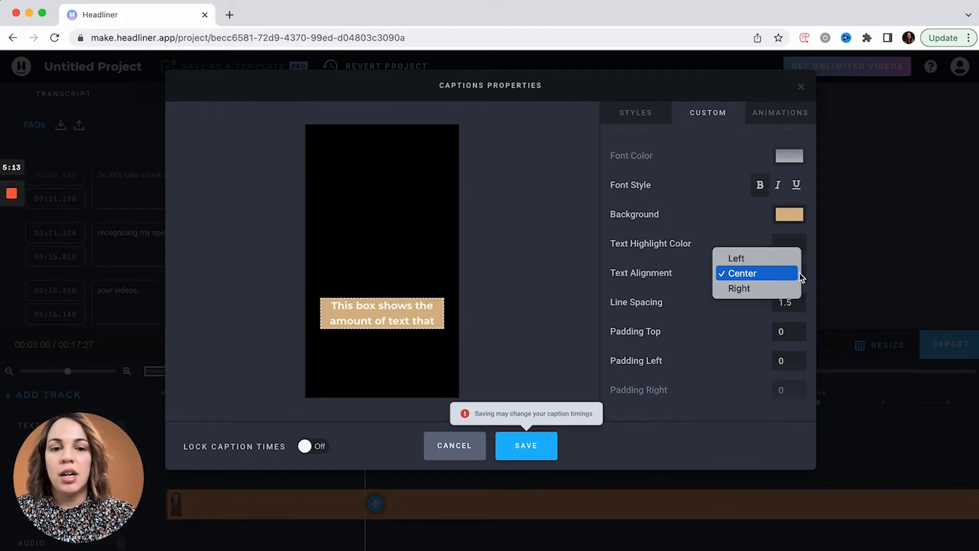
left_click(738, 258)
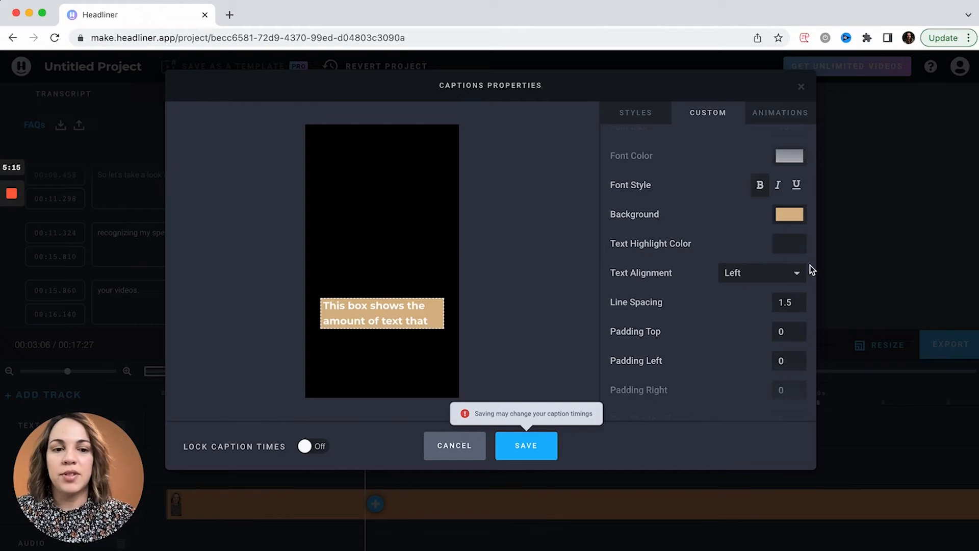
left_click(786, 273)
left_click(766, 304)
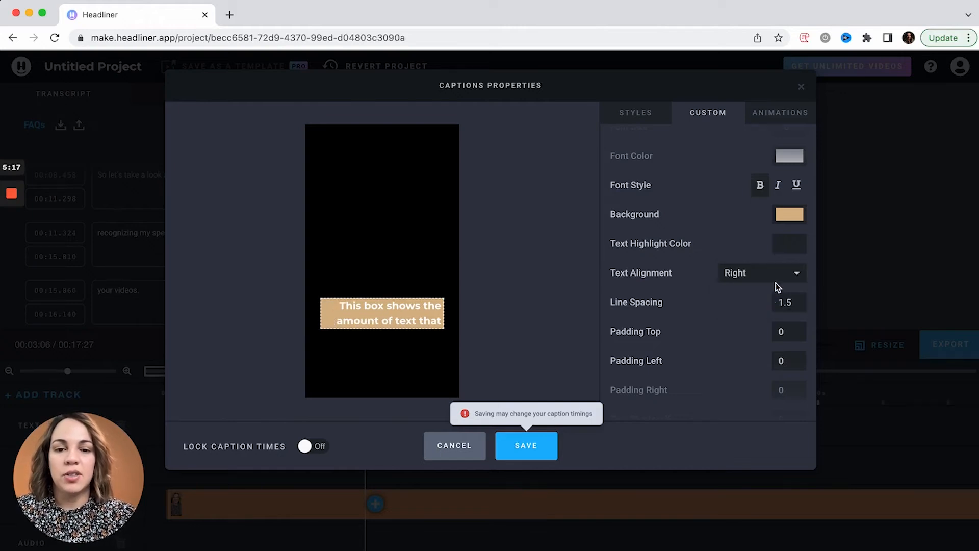
left_click(782, 277)
left_click(763, 258)
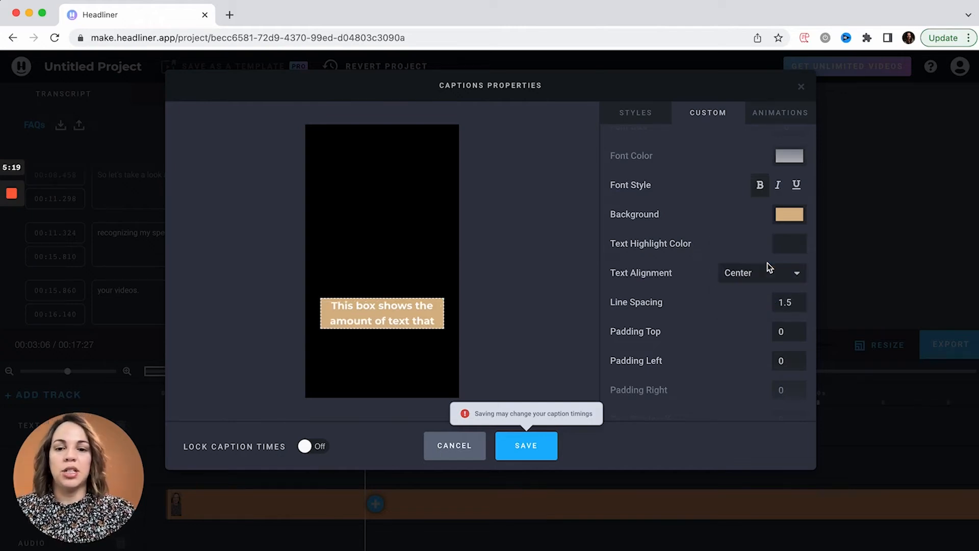
scroll(783, 201, "up", 2)
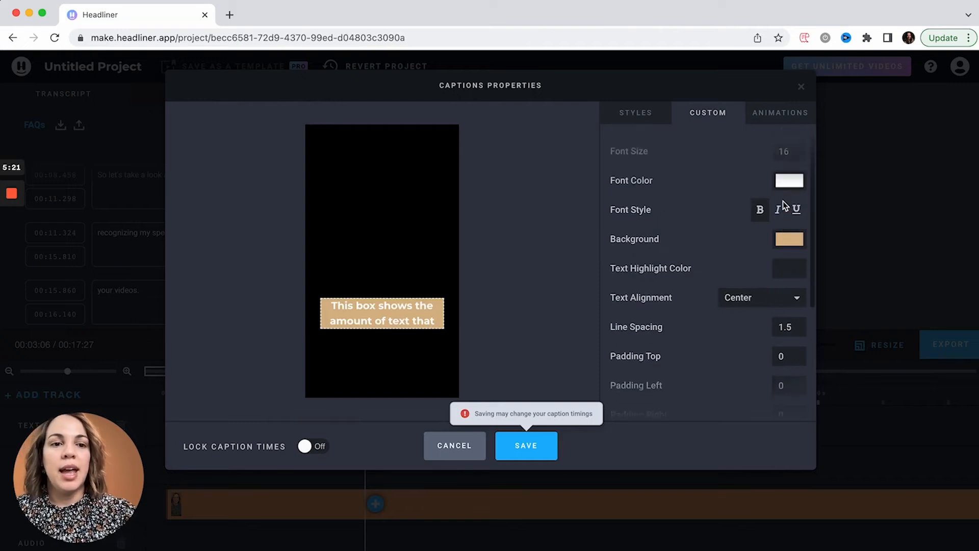
Try the Karaoke Style caption animation with a color transition from tan to transparent, and switch the animation off again
left_click(792, 115)
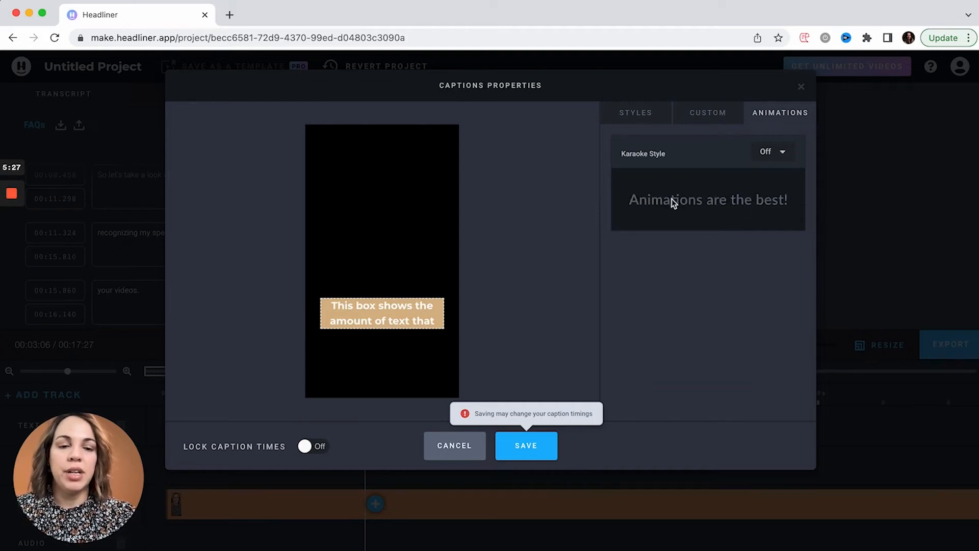
left_click(773, 151)
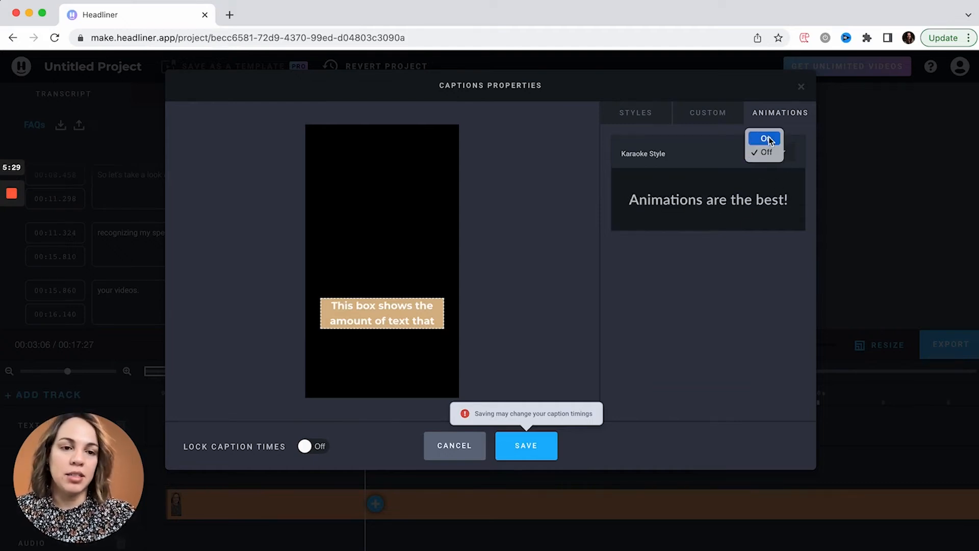
left_click(768, 136)
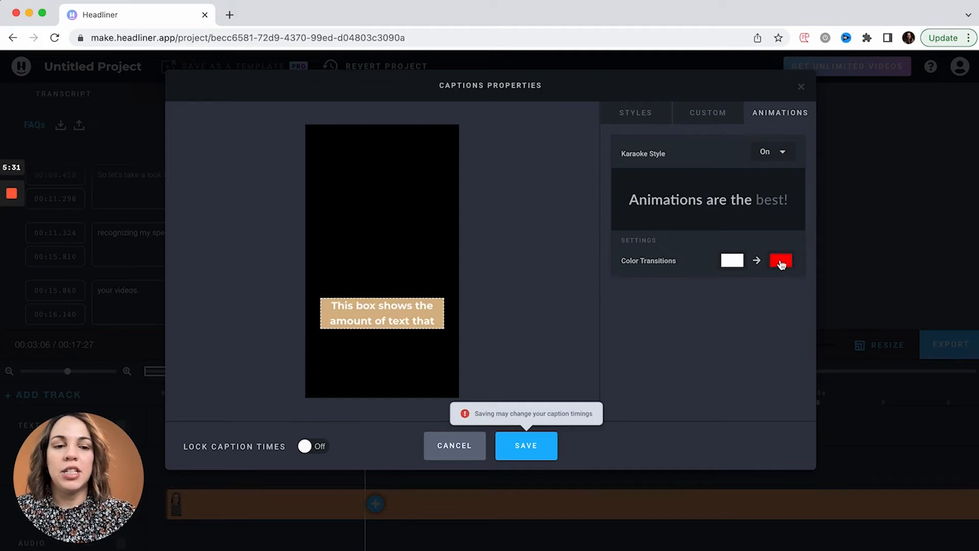
left_click(736, 260)
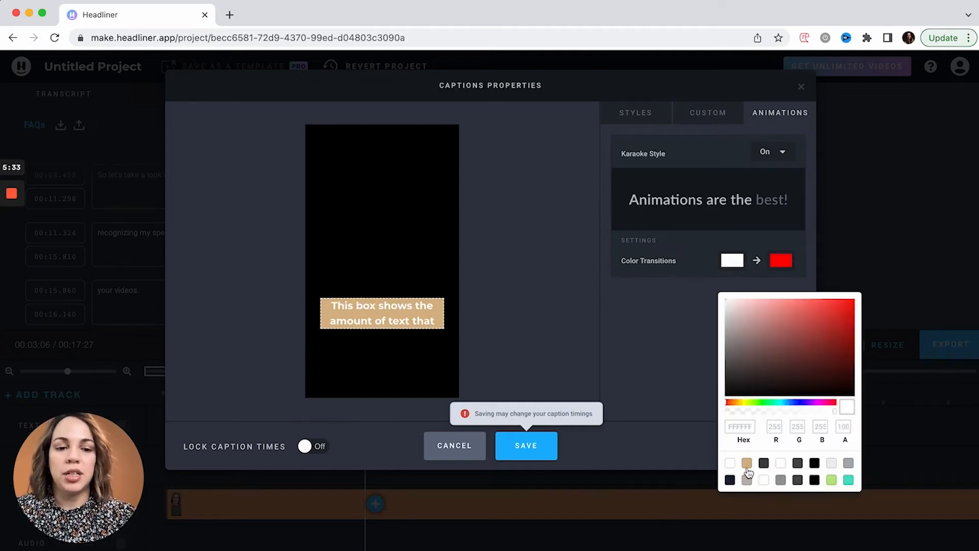
left_click(747, 462)
left_click(781, 261)
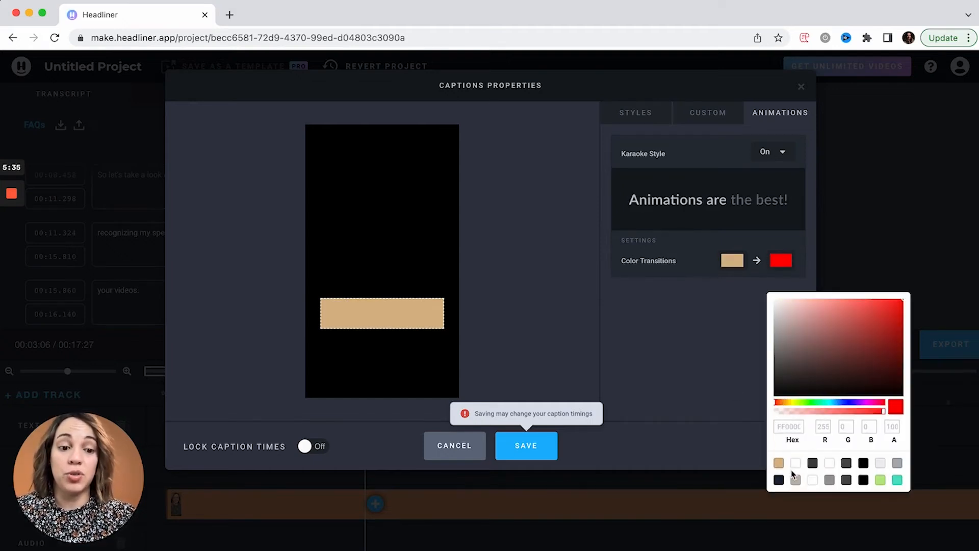
left_click(796, 463)
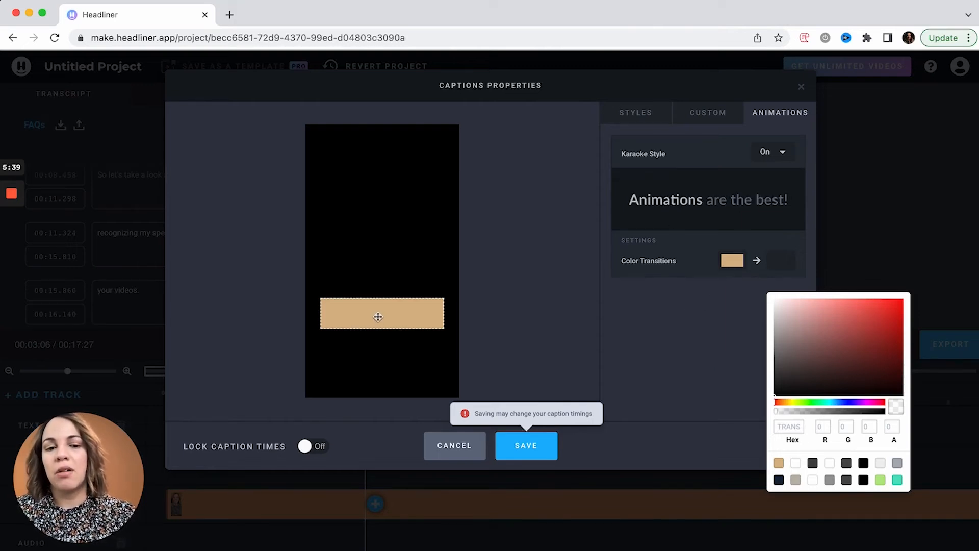
left_click(782, 153)
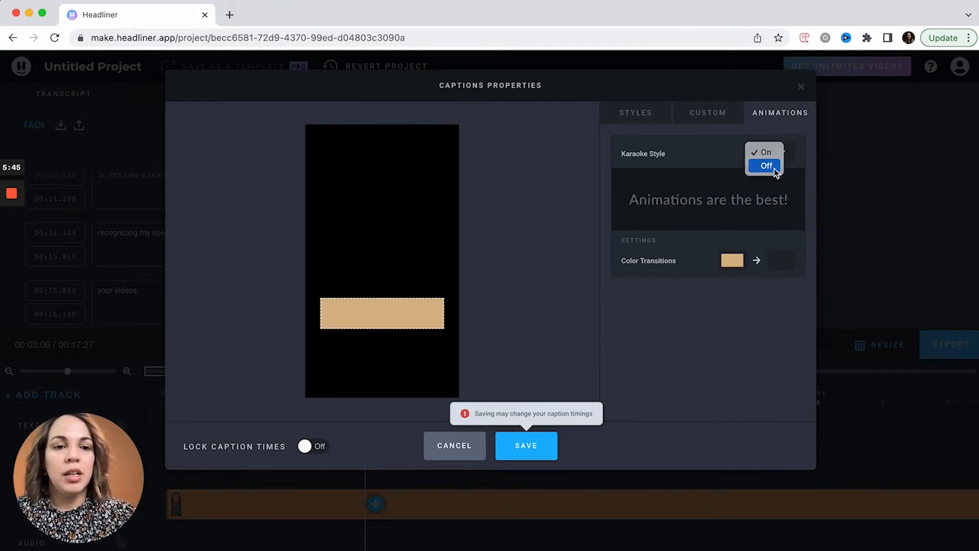
left_click(774, 168)
Set the caption font color to white and save the caption properties
left_click(646, 115)
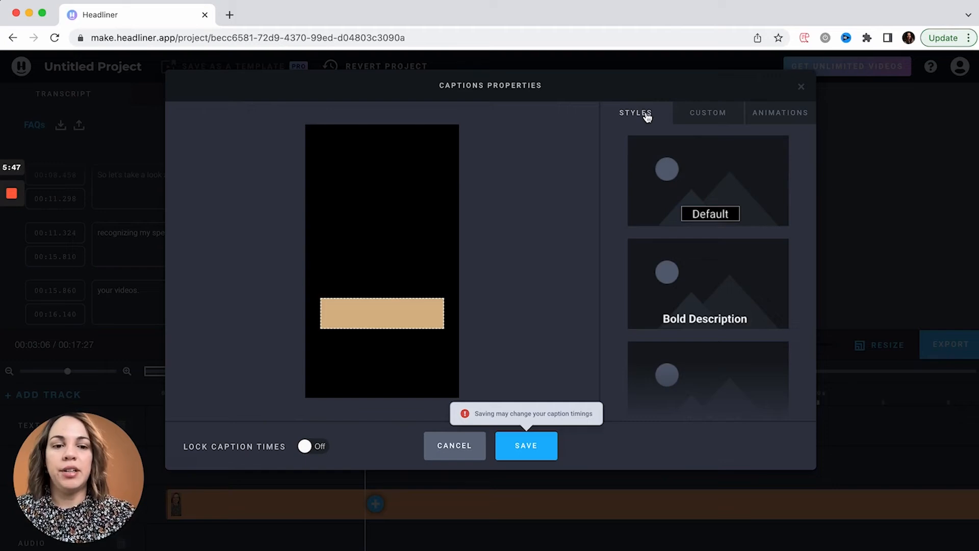
left_click(718, 117)
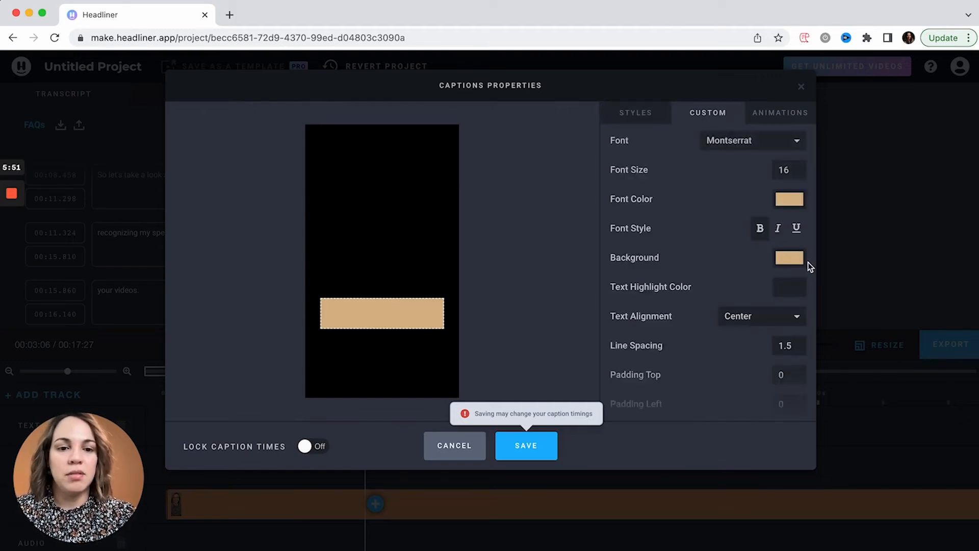
left_click(790, 199)
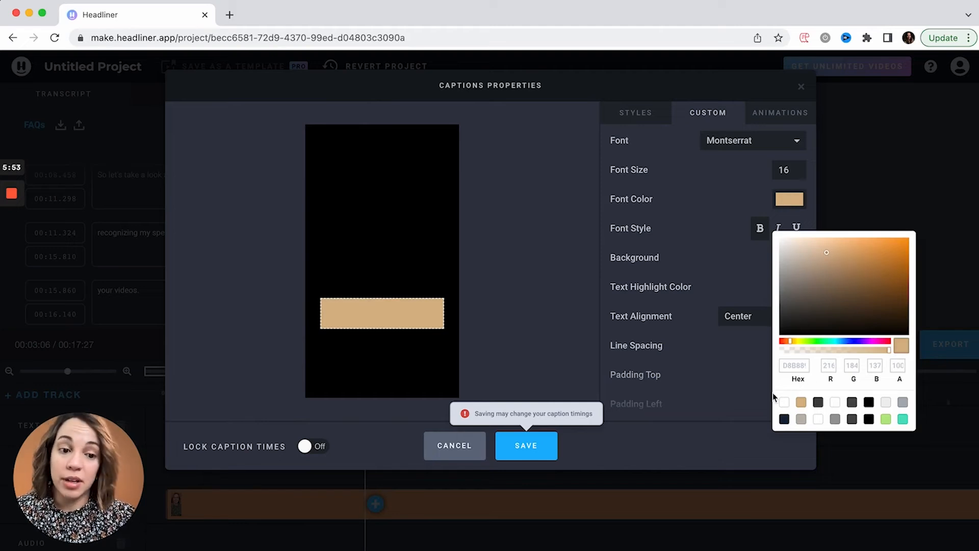
left_click(836, 404)
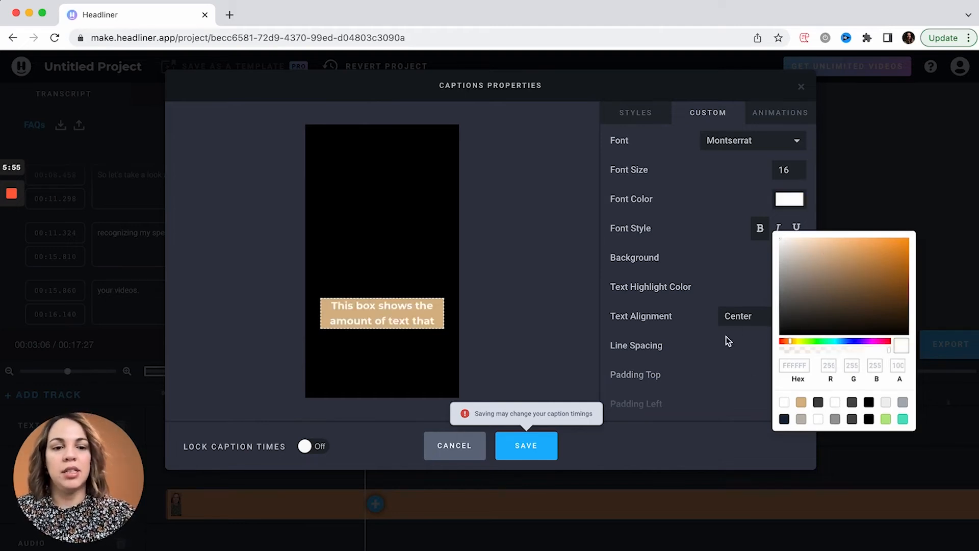
left_click(713, 372)
left_click(525, 452)
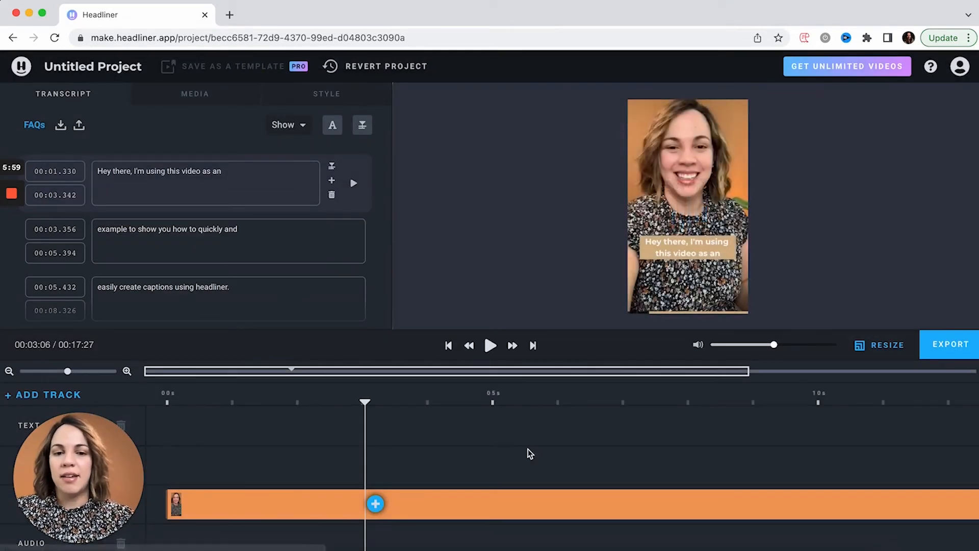
Play a preview of the video to check the restyled captions, and pause it
left_click(489, 346)
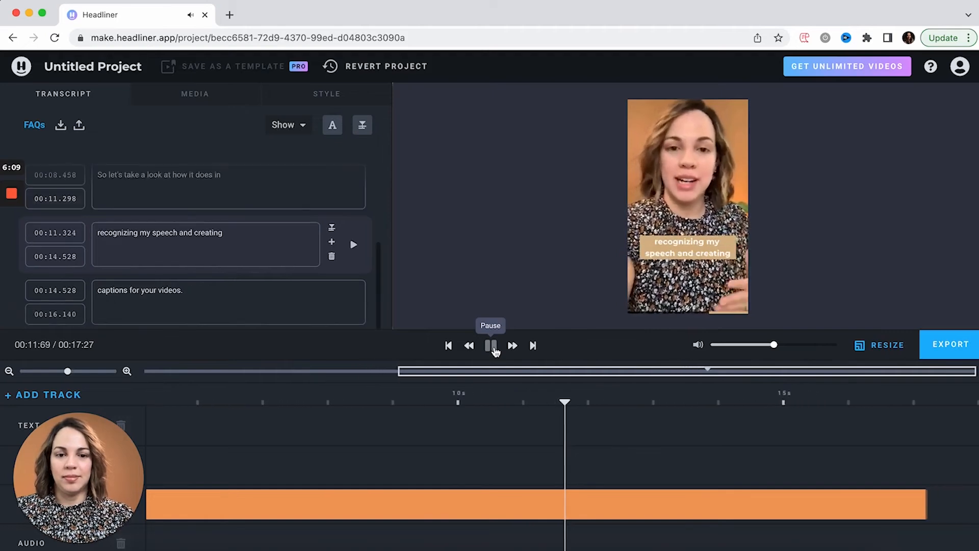
left_click(492, 346)
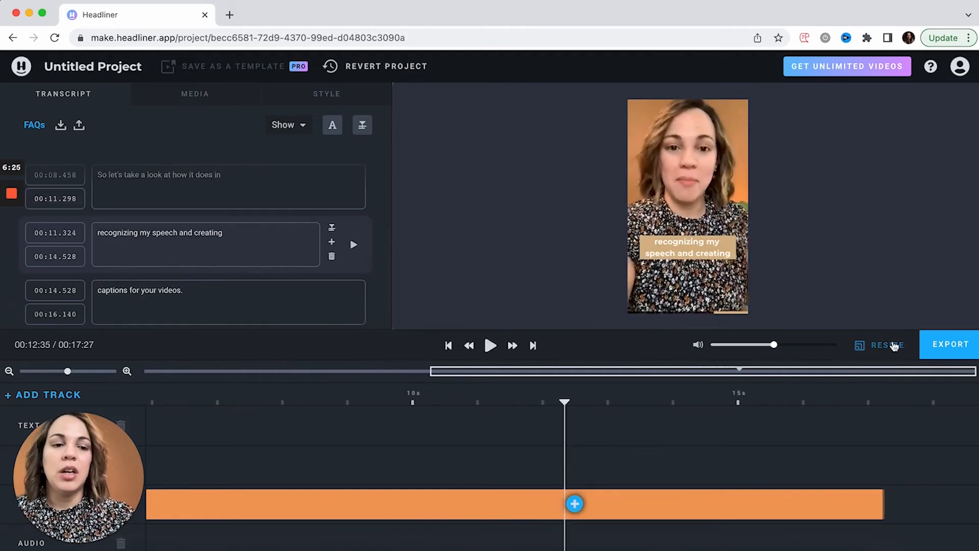
left_click(890, 345)
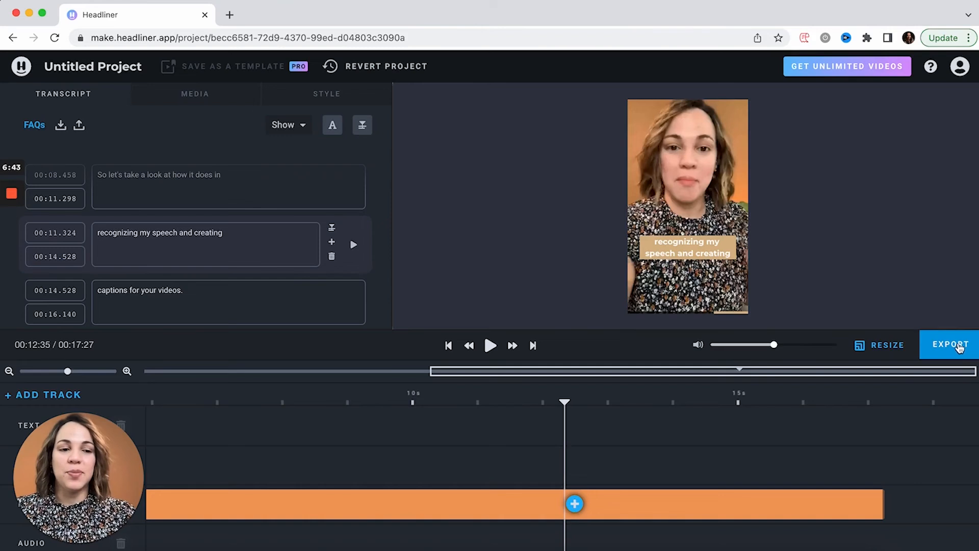
Open the video's export settings and set the frame rate to 30
left_click(951, 345)
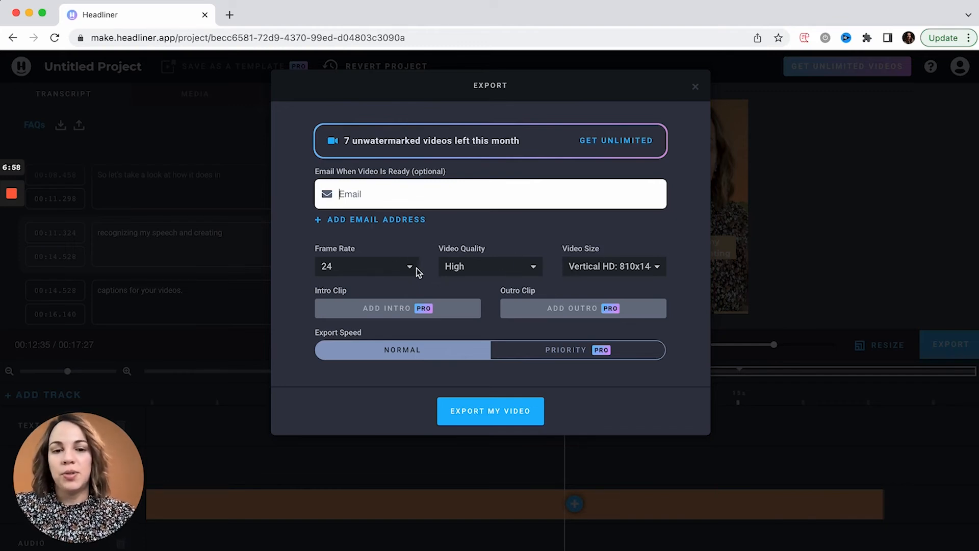
left_click(656, 269)
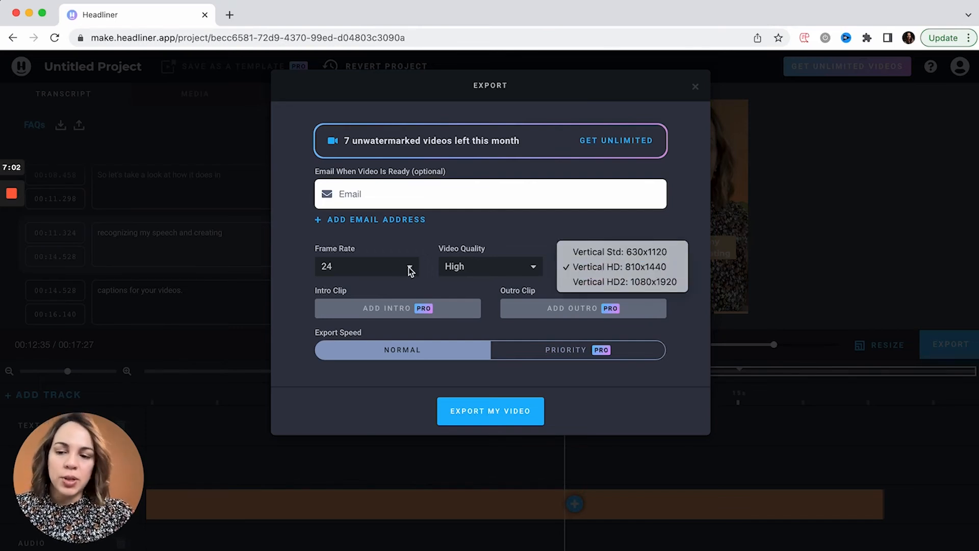
left_click(408, 267)
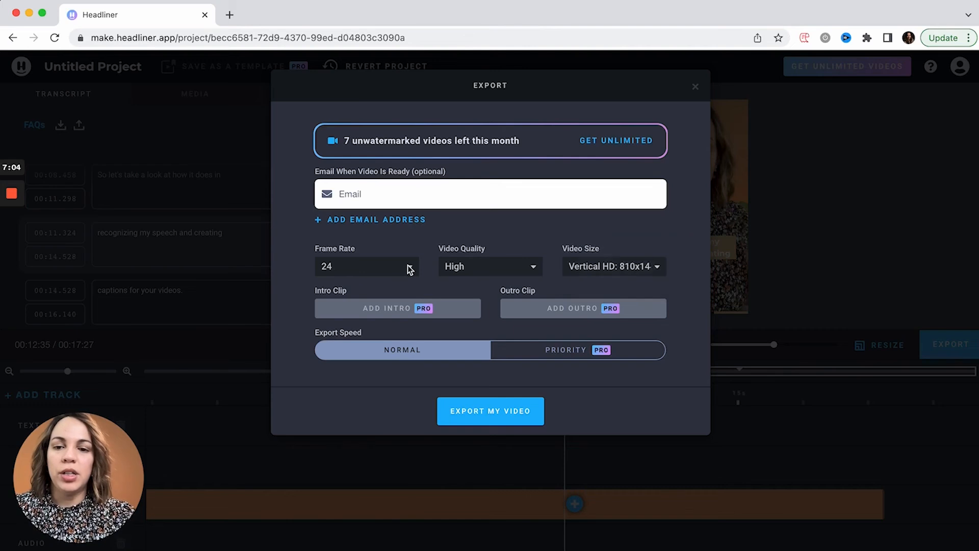
left_click(408, 265)
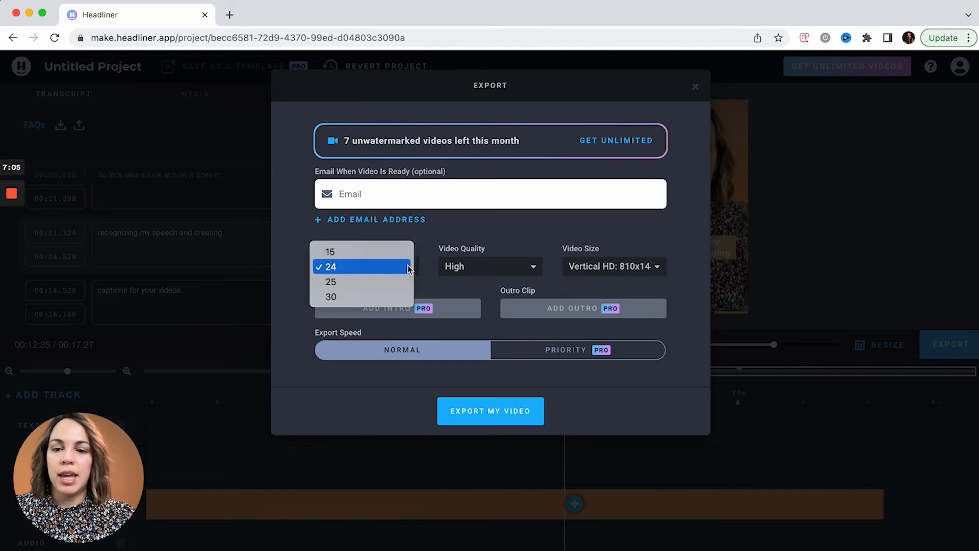
left_click(379, 298)
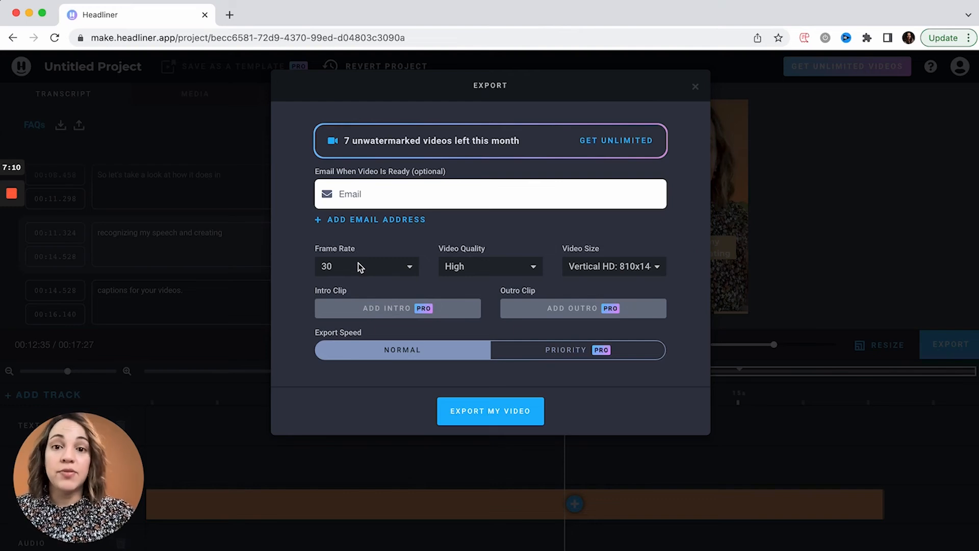
Set the video size to Vertical HD2: 1080x1920 with High quality and export the video
left_click(531, 270)
left_click(529, 267)
left_click(656, 268)
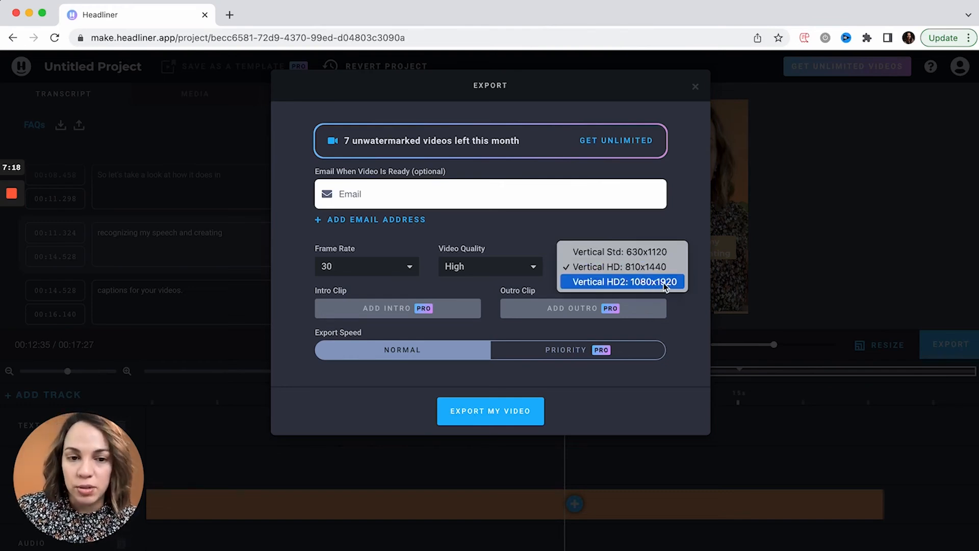
left_click(666, 286)
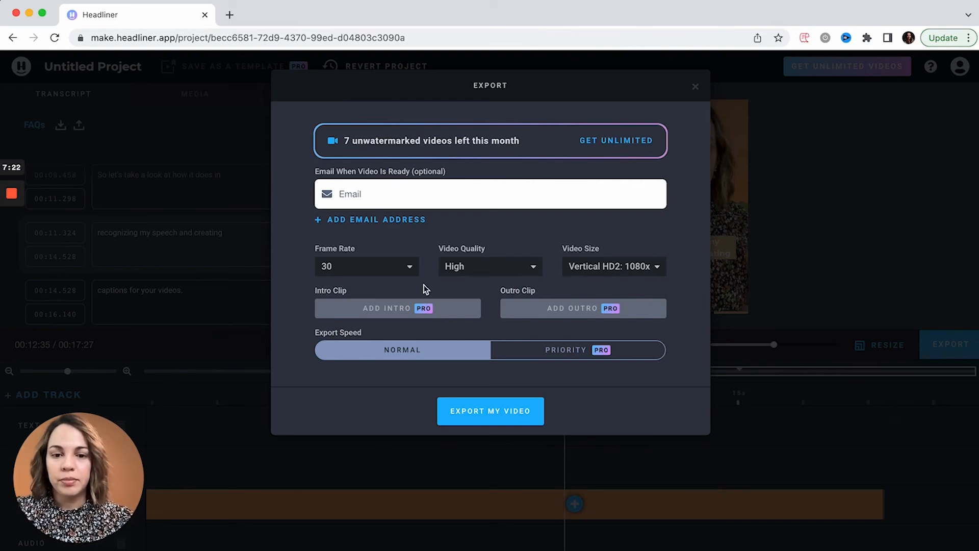
left_click(500, 412)
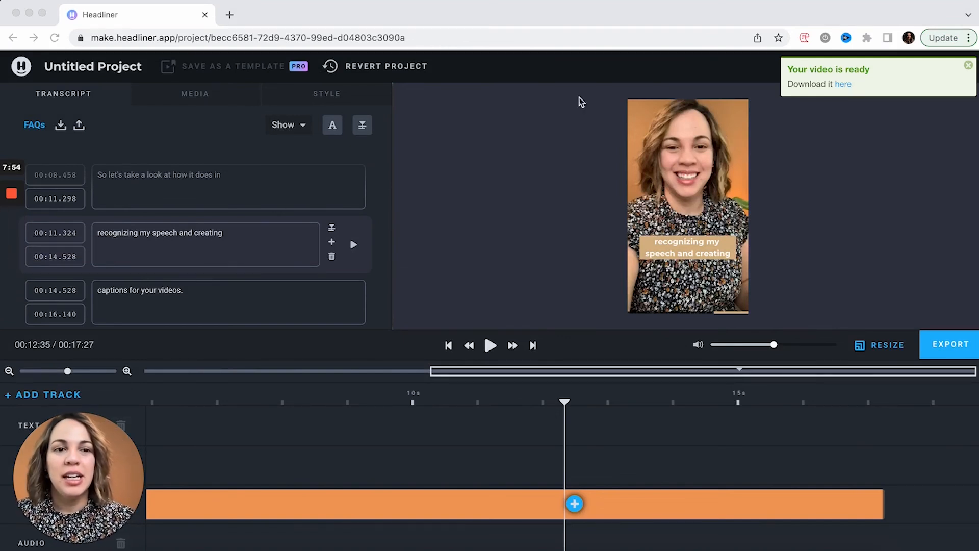
Open the exported video's download and sharing page and view the Instagram sharing option
left_click(843, 85)
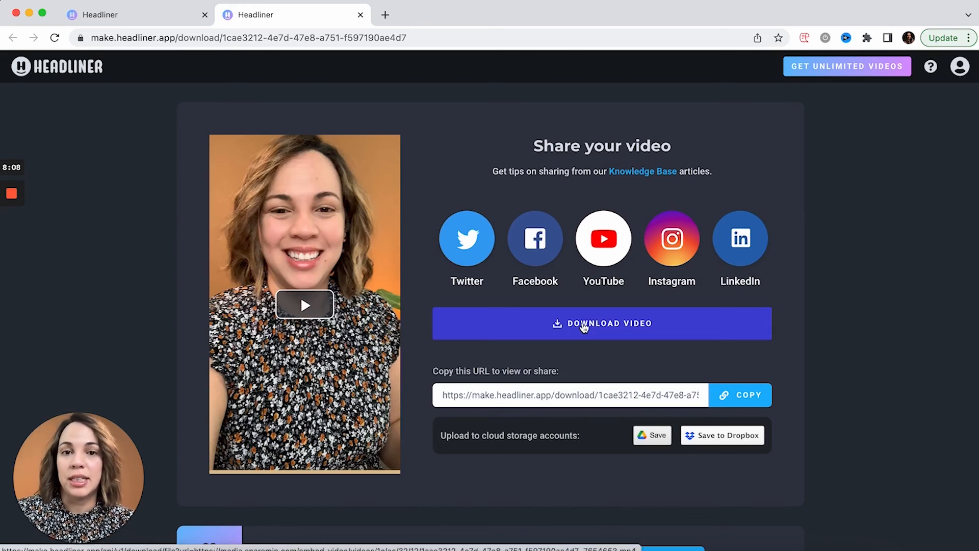
left_click(681, 247)
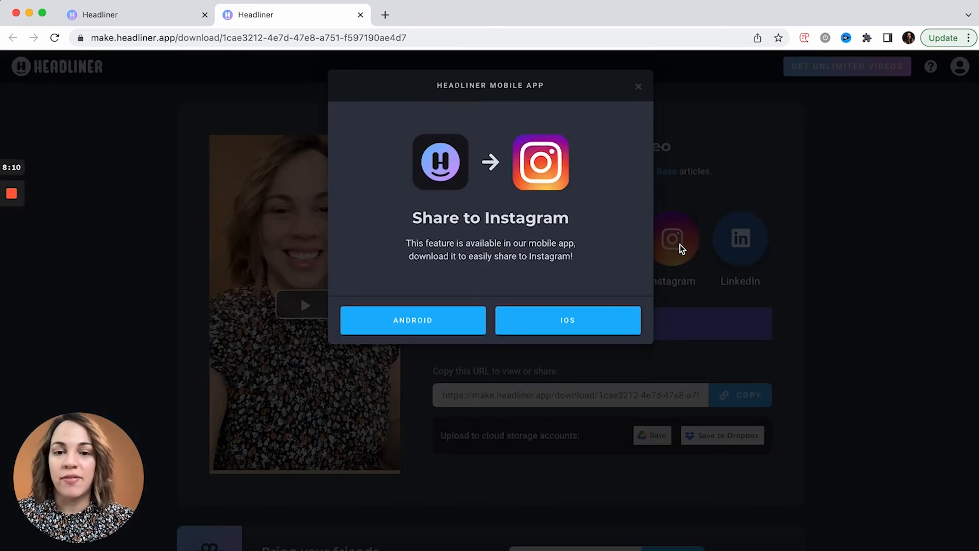